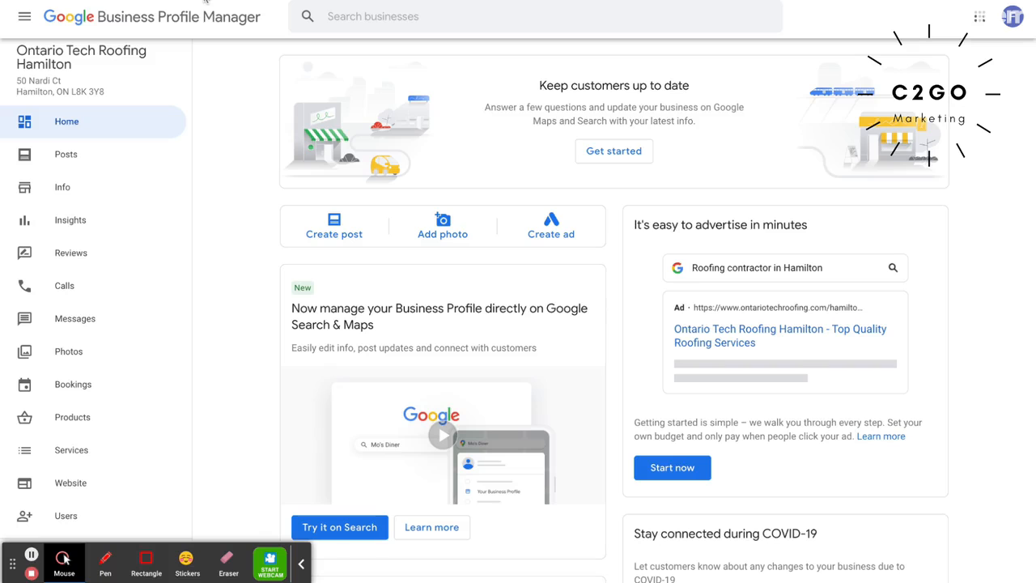
- Open the Ontario Tech Roofing Hamilton profile from the list of managed businesses and look over its home page
click(209, 22)
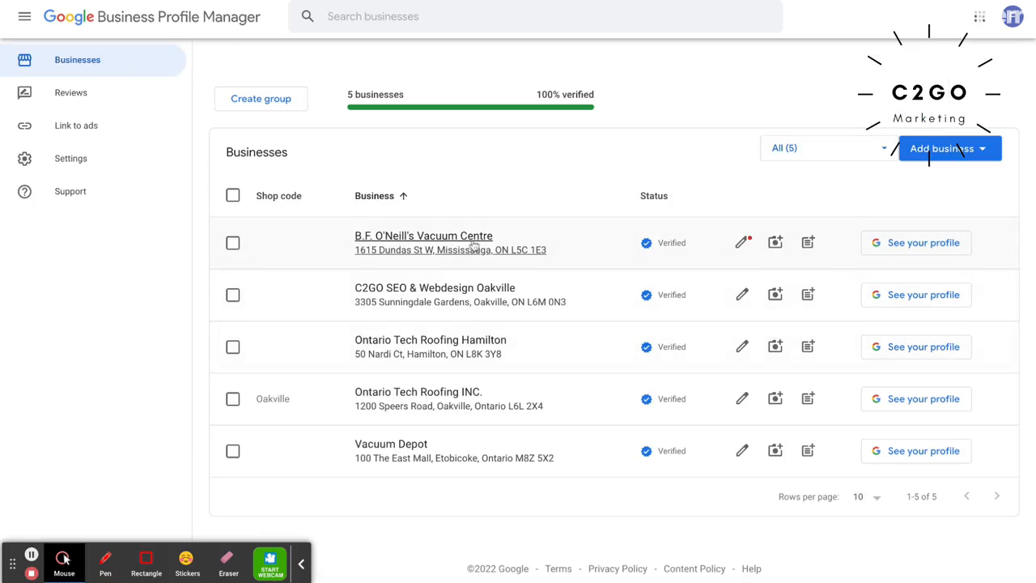
click(449, 349)
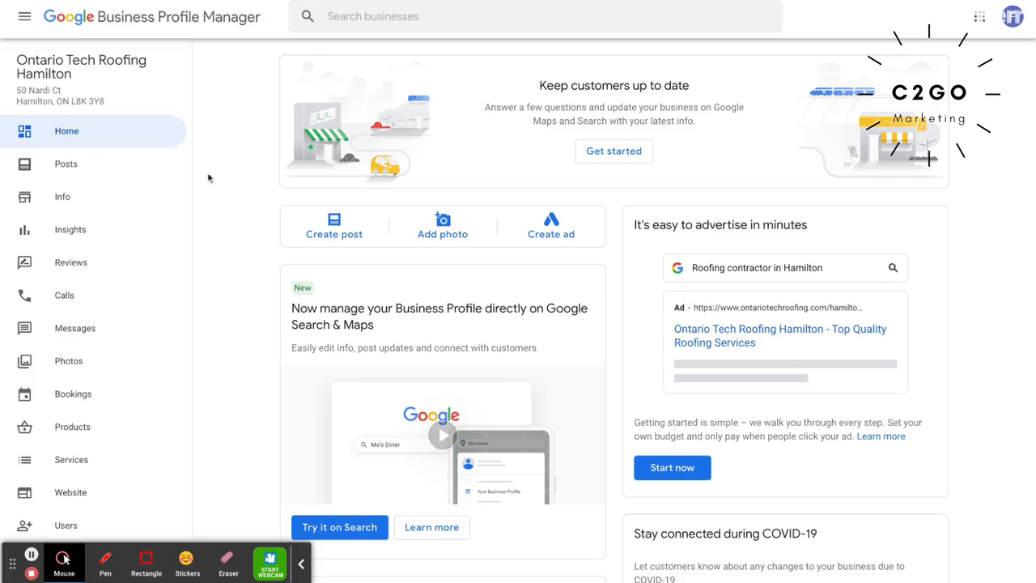
scroll(436, 248, down, 1)
scroll(145, 299, down, 3)
scroll(146, 299, up, 3)
- Review the profile's business info, from categories, service areas and hours through contact details, website link and services to the description
click(110, 200)
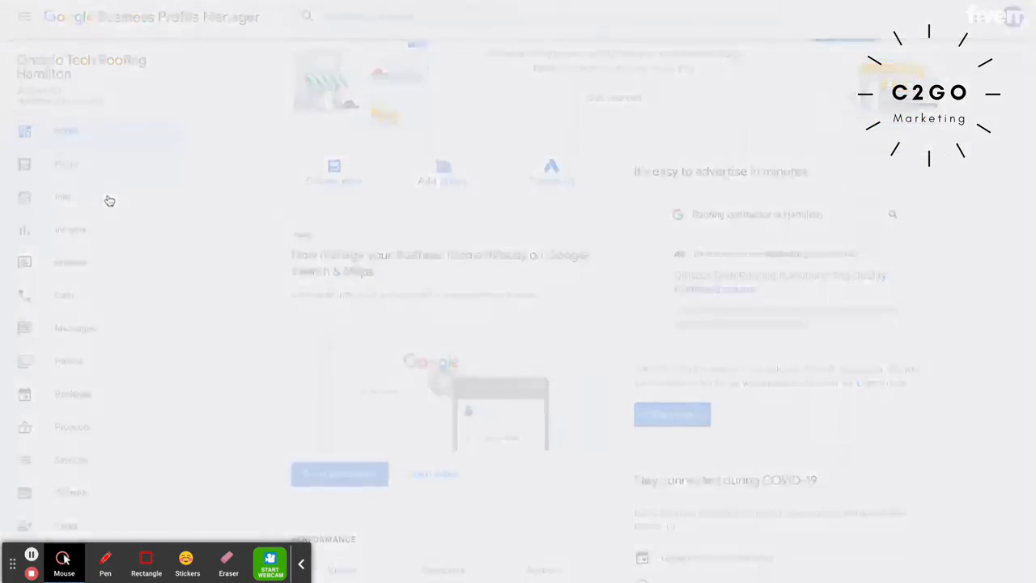
scroll(375, 298, down, 3)
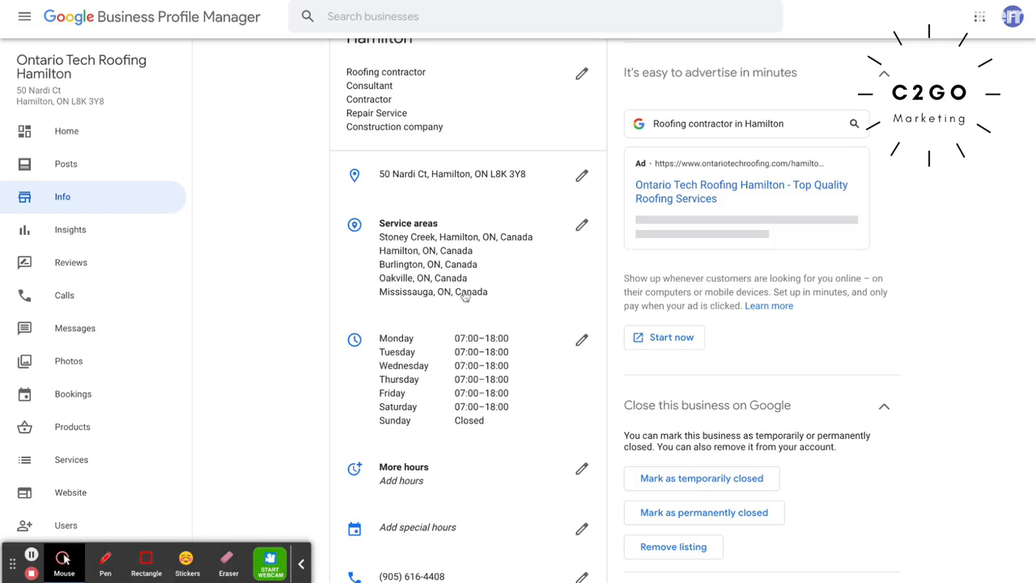
scroll(456, 263, down, 1)
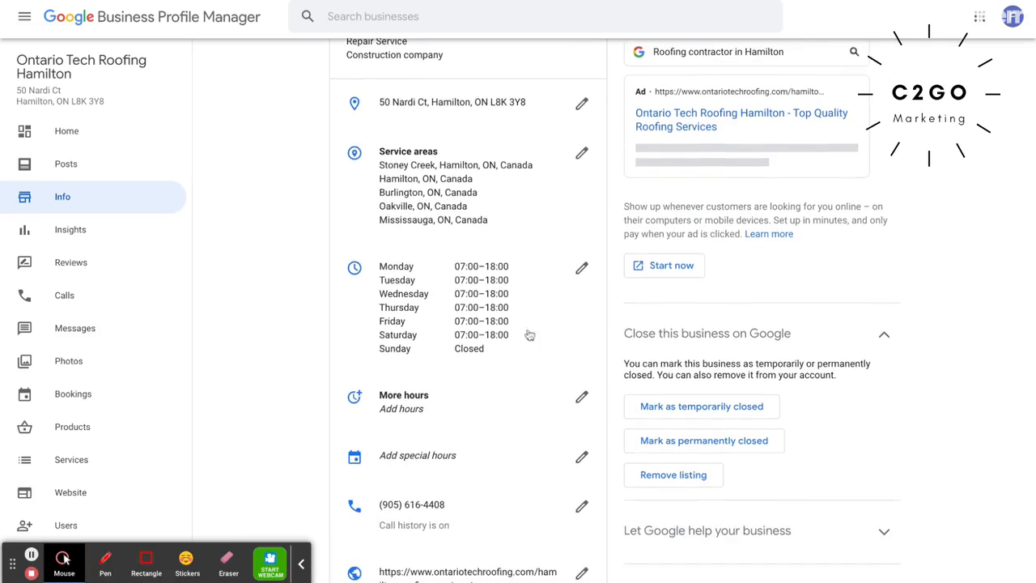
scroll(472, 348, down, 2)
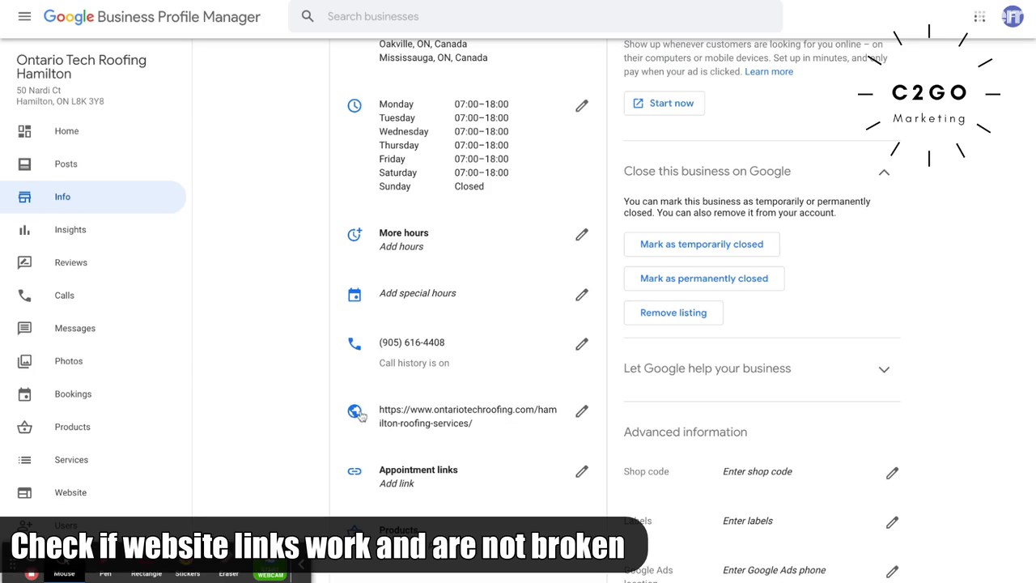
scroll(387, 425, down, 3)
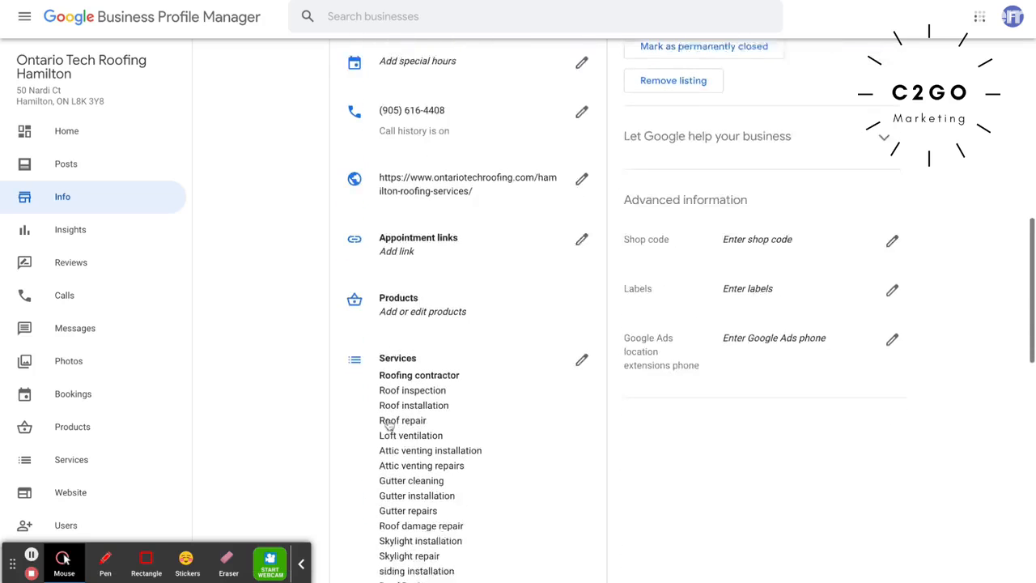
scroll(389, 423, down, 1)
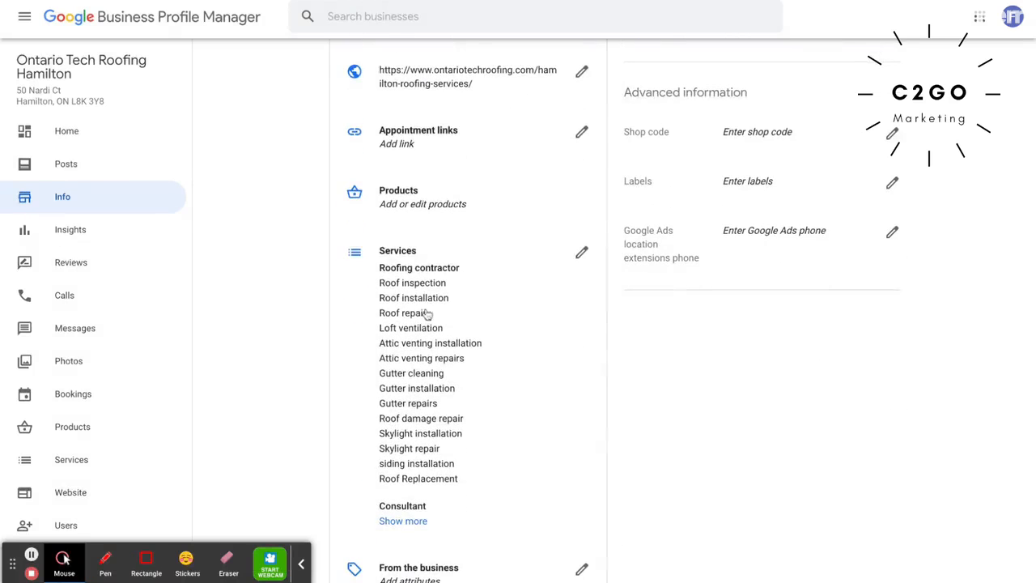
scroll(448, 369, down, 2)
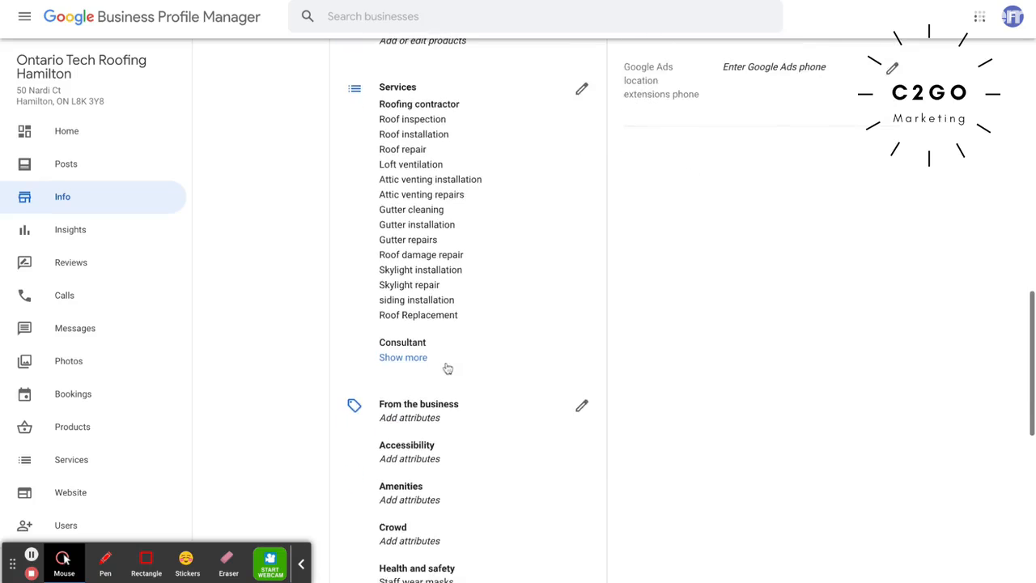
scroll(474, 433, down, 5)
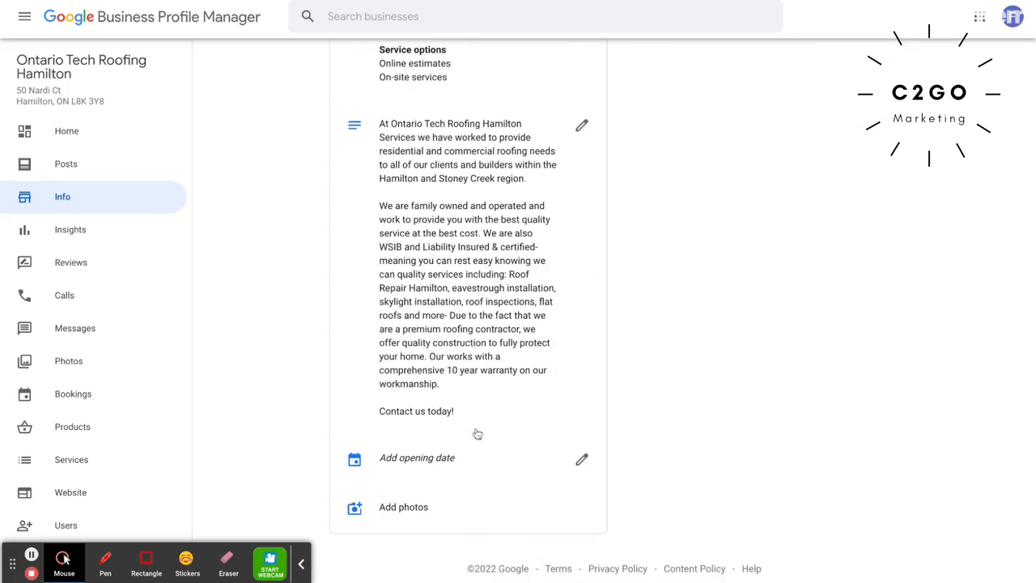
- Open the business description for editing, highlight the keyword phrase "eavestrough installation" in it, and apply the description
click(582, 127)
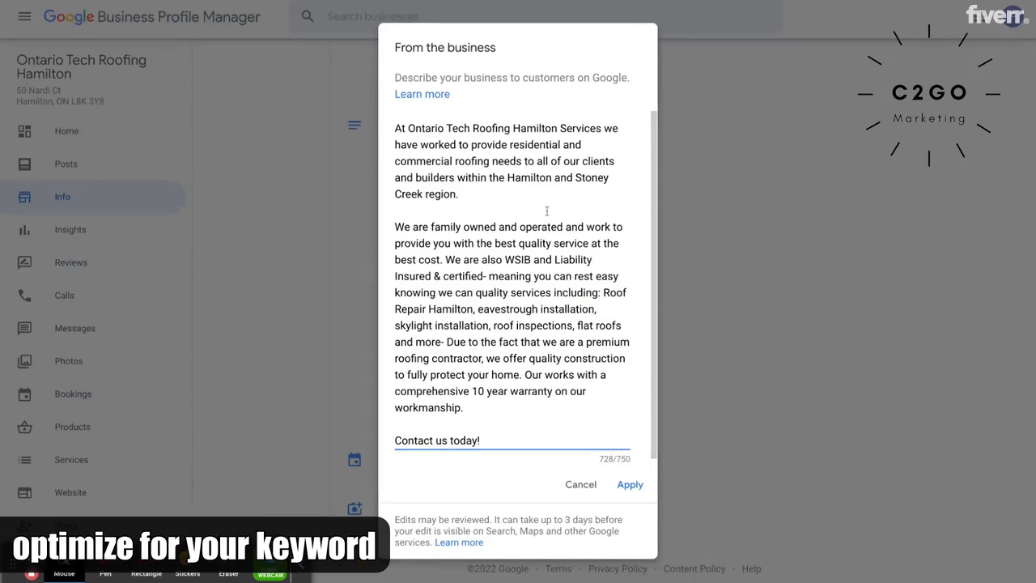
drag(603, 292, 555, 305)
click(481, 356)
click(511, 305)
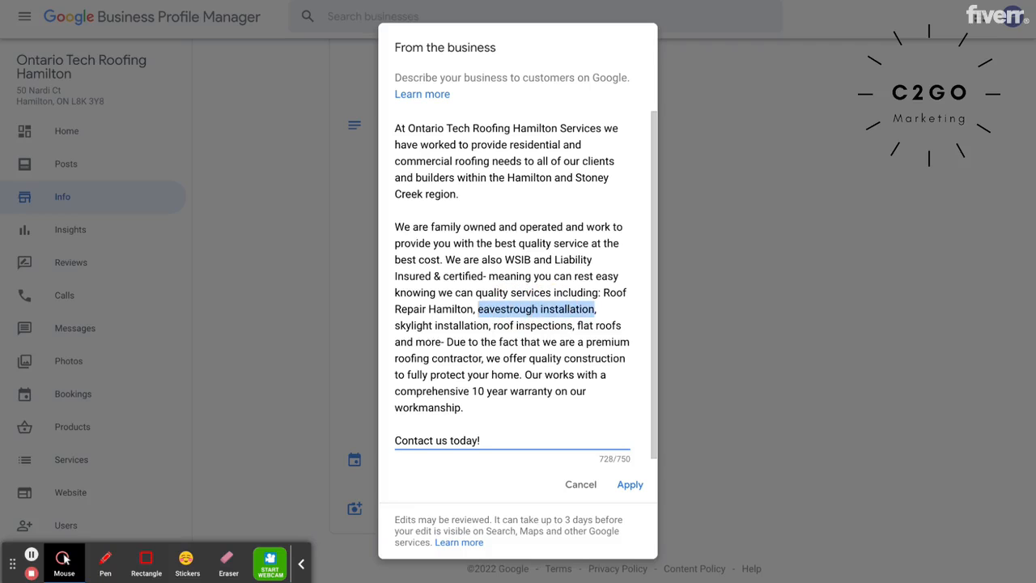
click(628, 484)
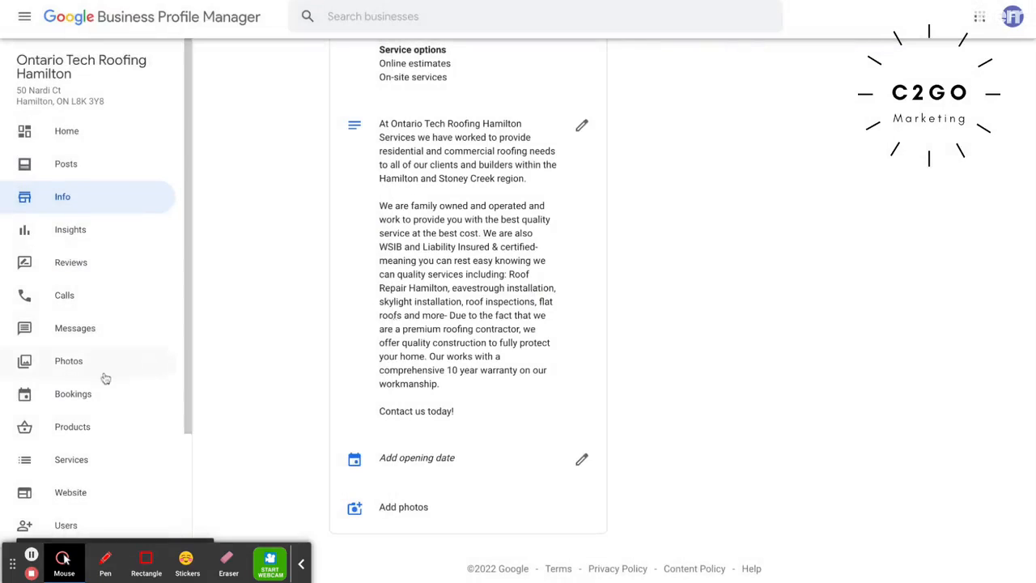
- Open the profile's services and examine the description written for each service under Roofing contractor
click(98, 447)
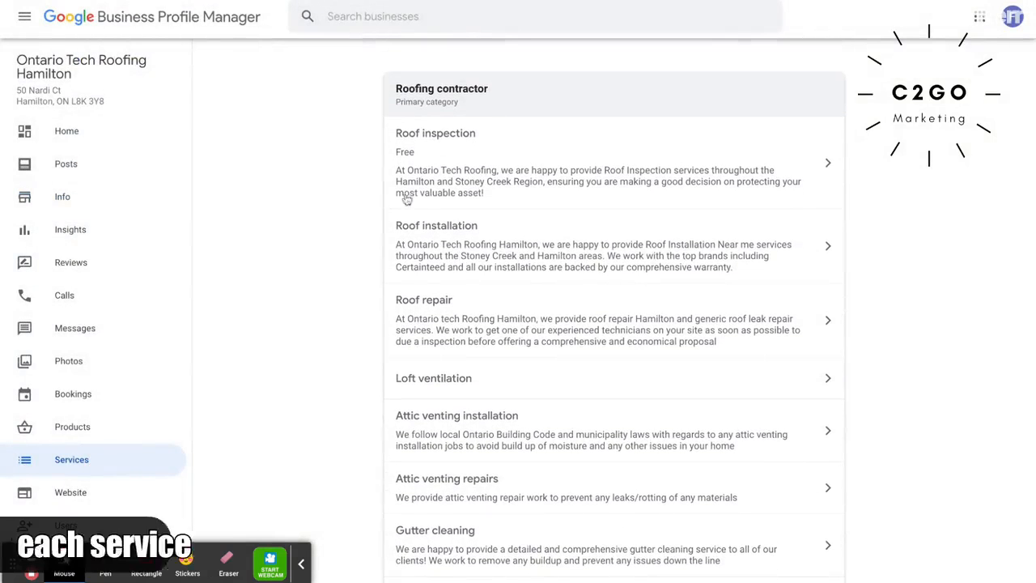
scroll(420, 258, down, 1)
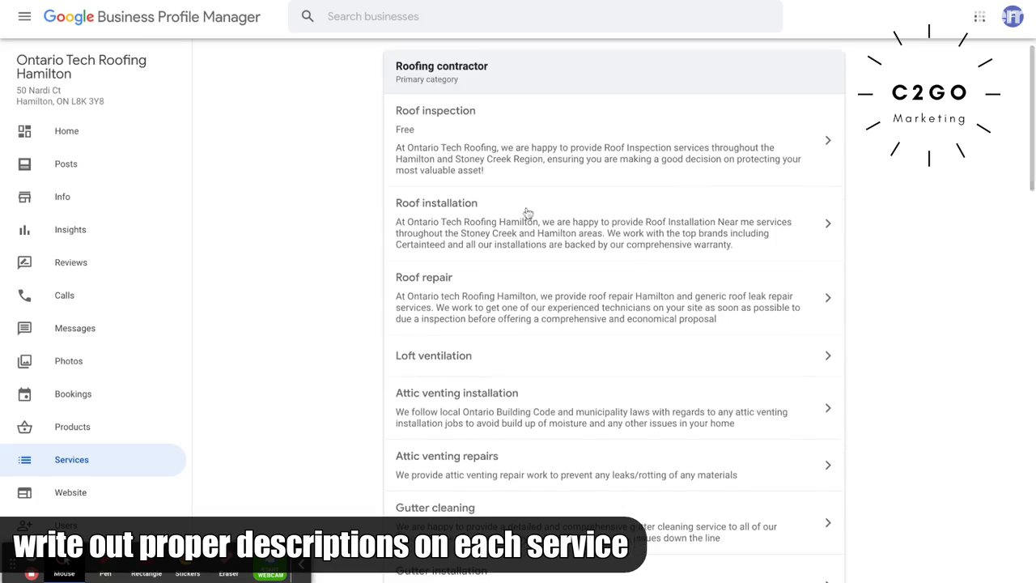
scroll(525, 344, down, 4)
scroll(525, 344, down, 4)
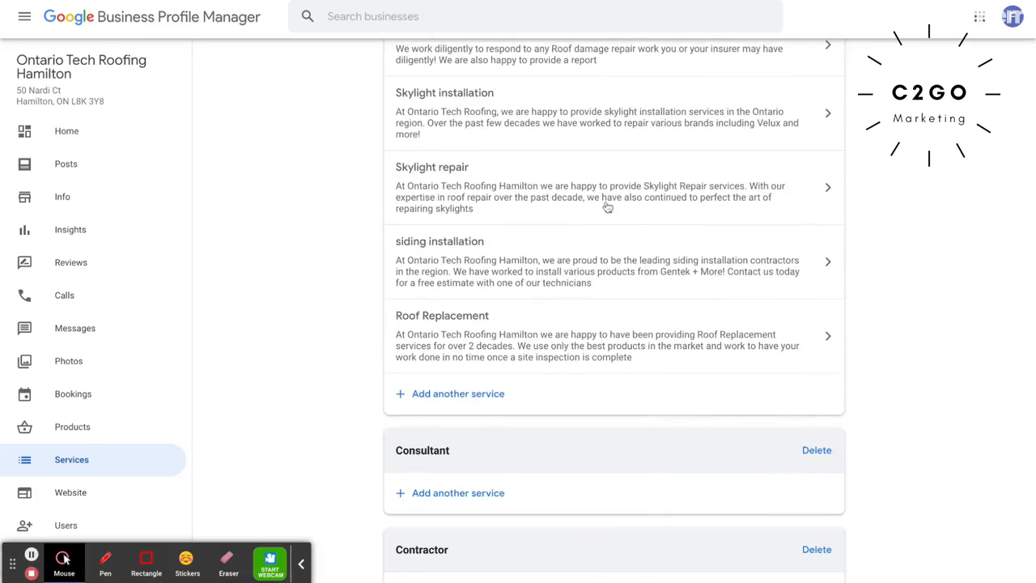
scroll(243, 405, down, 1)
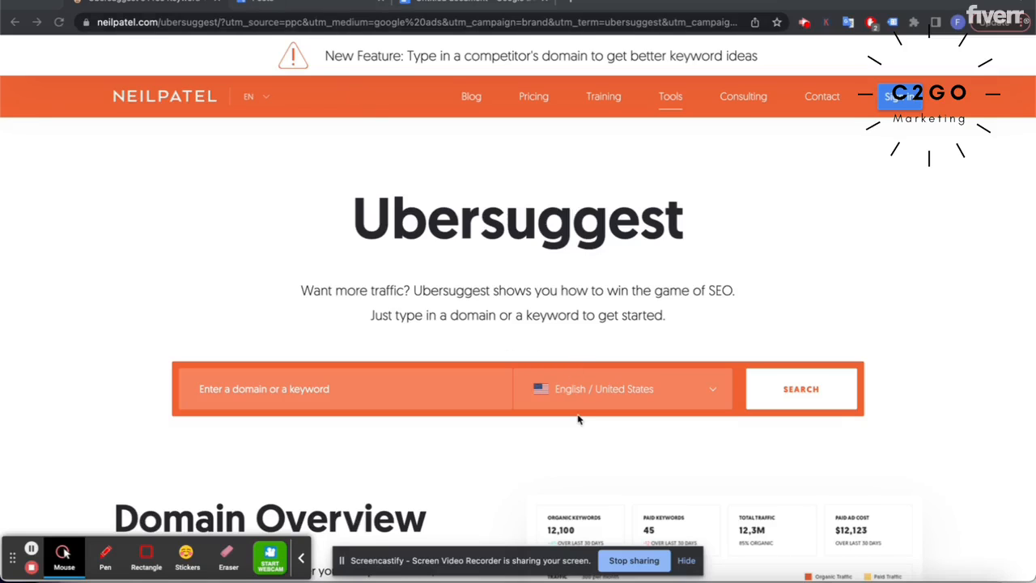
- In Ubersuggest, search the keyword "vacuum repair" for English / Canada, dismiss the free account offer, and examine the keyword ideas
click(638, 390)
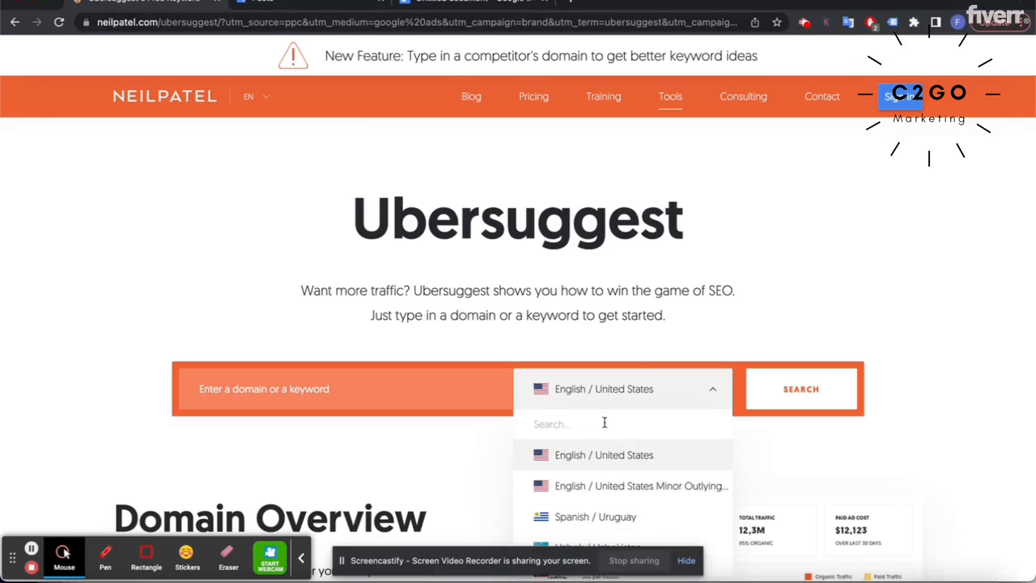
text(can)
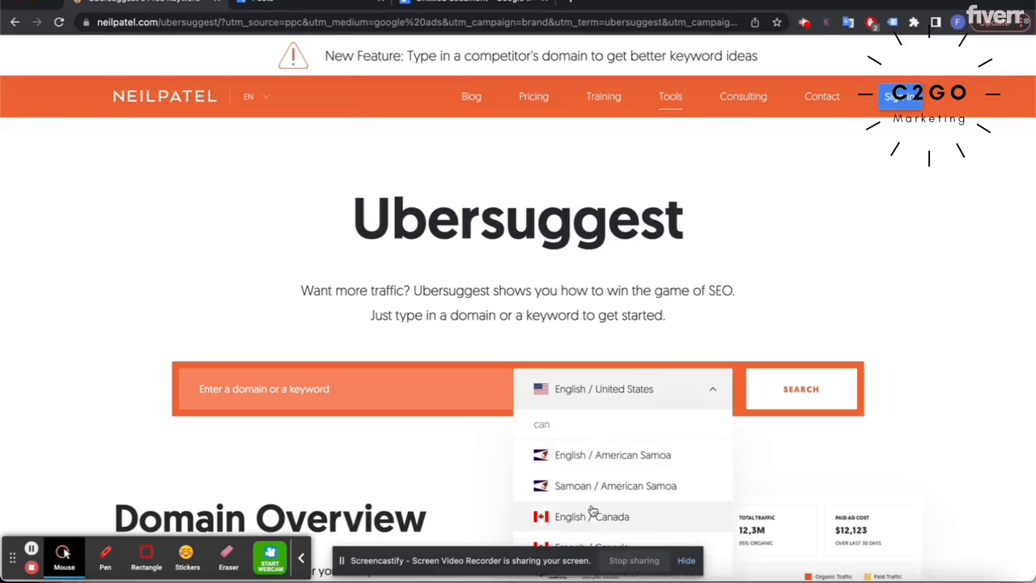
click(592, 514)
click(377, 375)
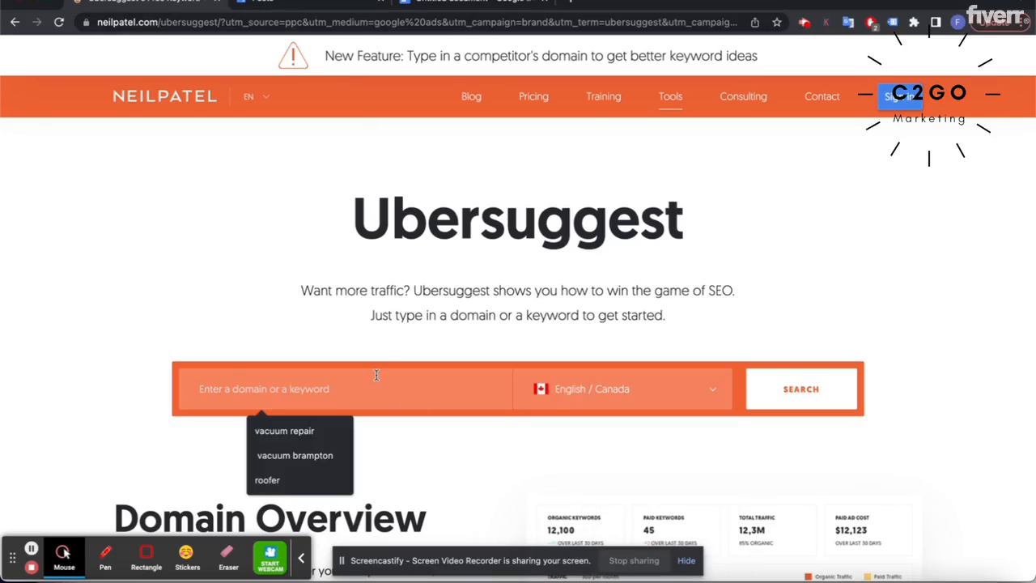
text(v)
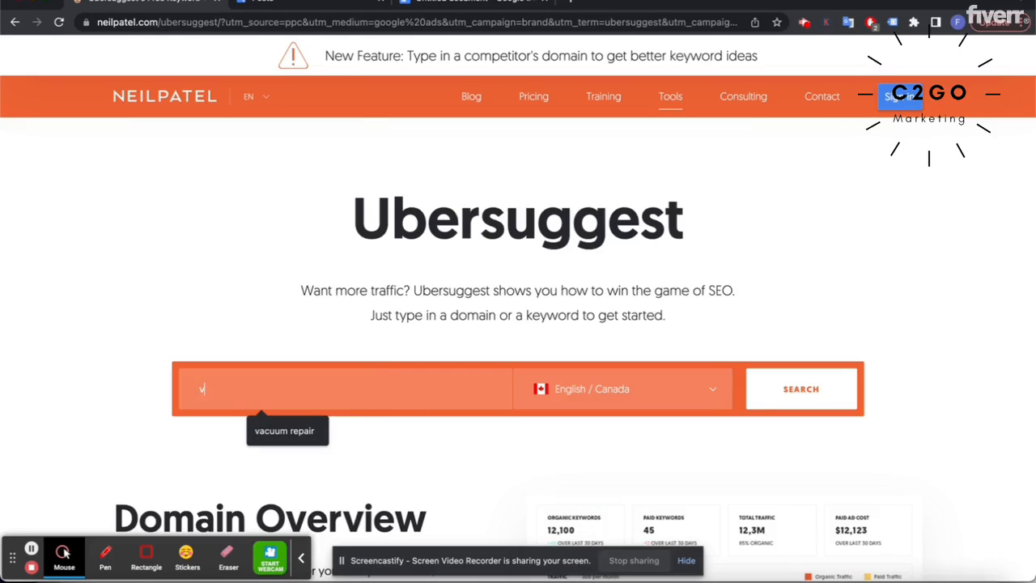
text(acuum repair)
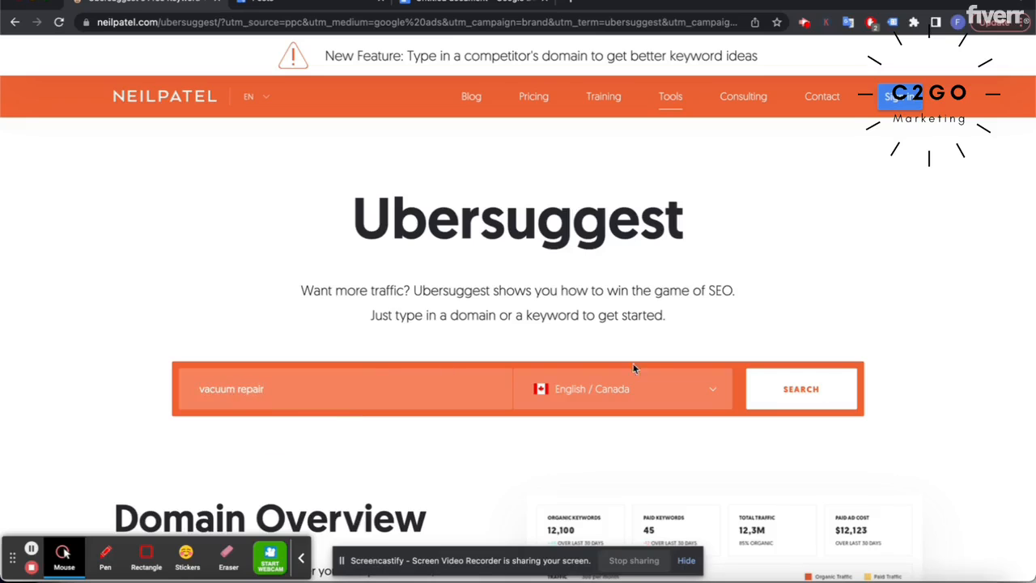
click(800, 388)
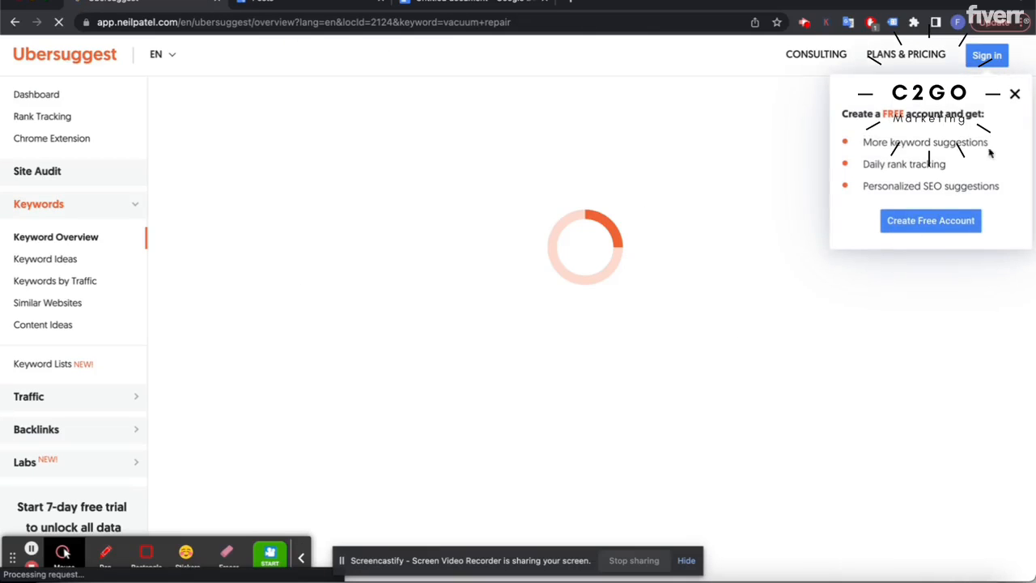
click(1014, 94)
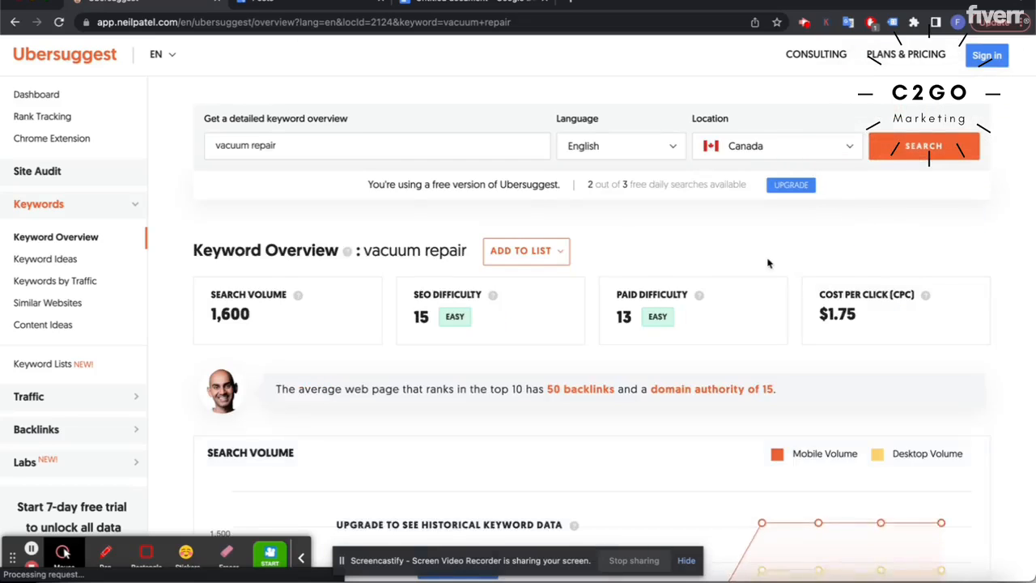
scroll(769, 263, down, 10)
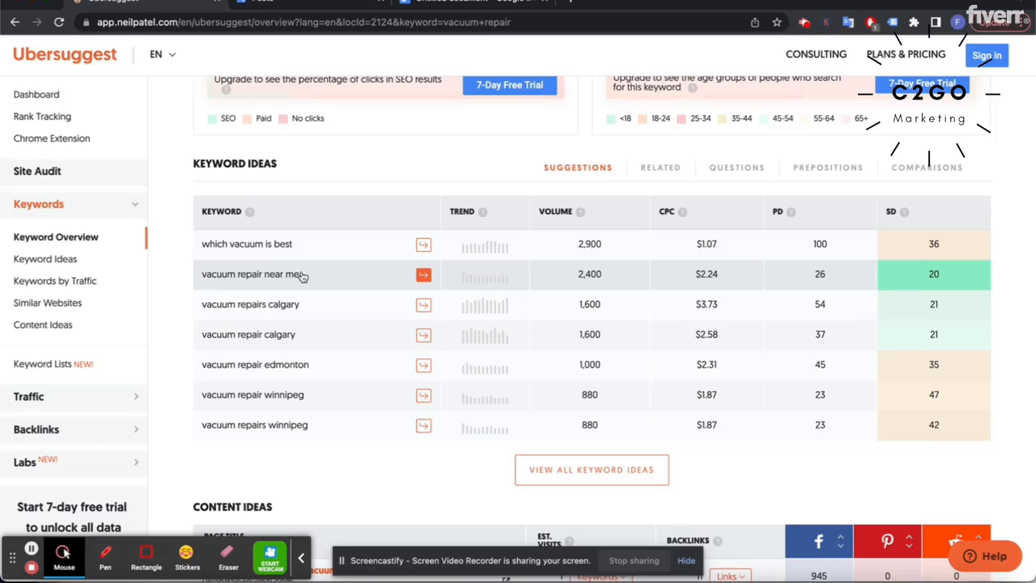
- Switch to the post draft in Google Docs and correct "neer" to "near" in the first sentence of the body
click(476, 2)
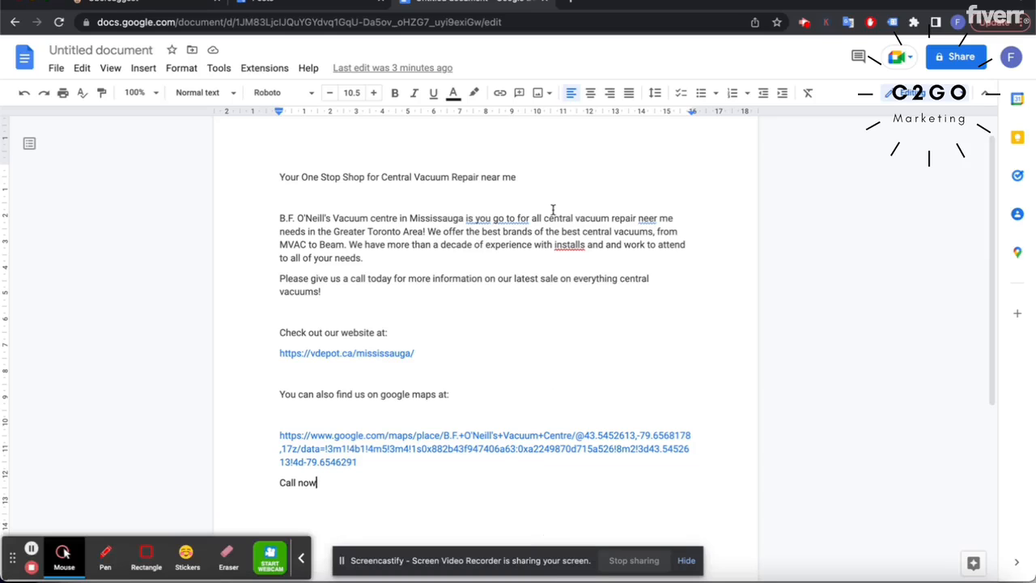
drag(414, 177, 517, 176)
click(650, 217)
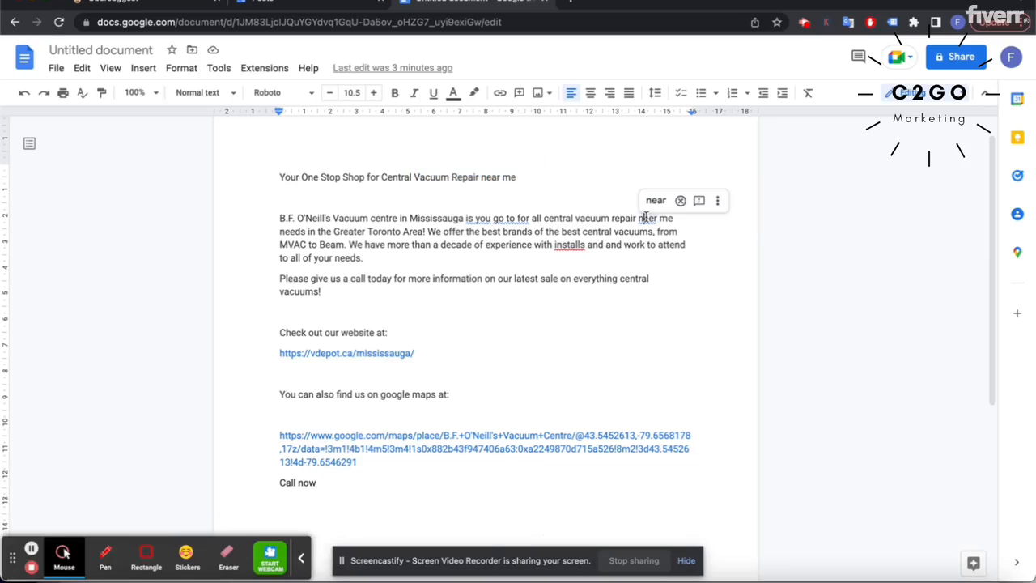
click(681, 201)
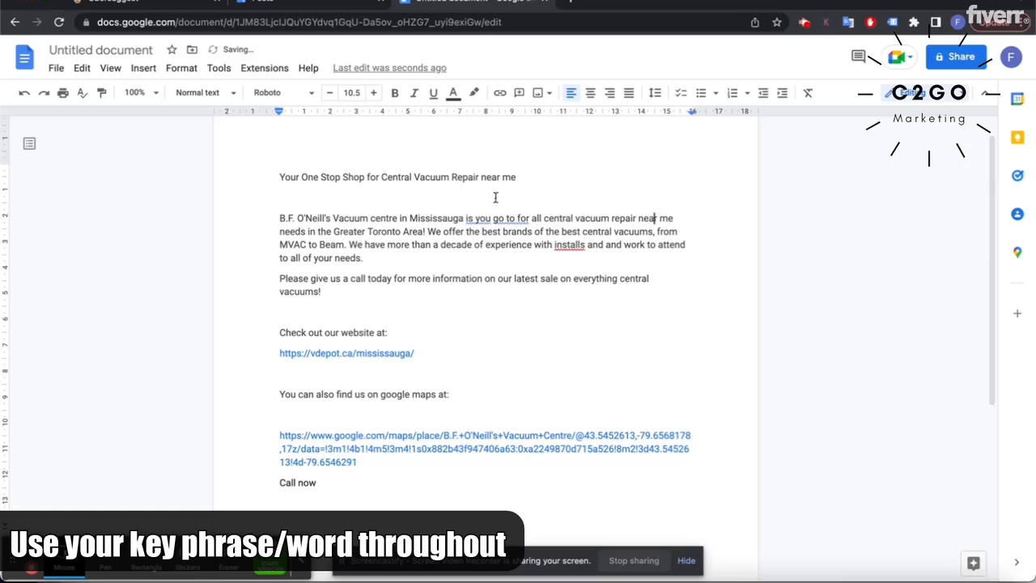
- Highlight the key phrase "vacuum repair near me" in the draft's title and in its opening sentence
drag(423, 174, 517, 175)
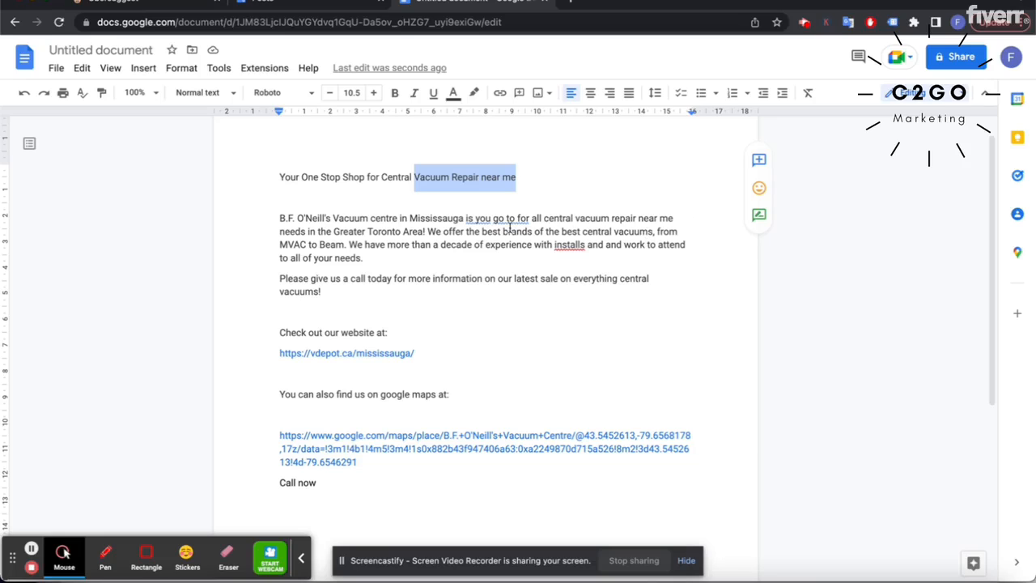
drag(581, 221, 676, 220)
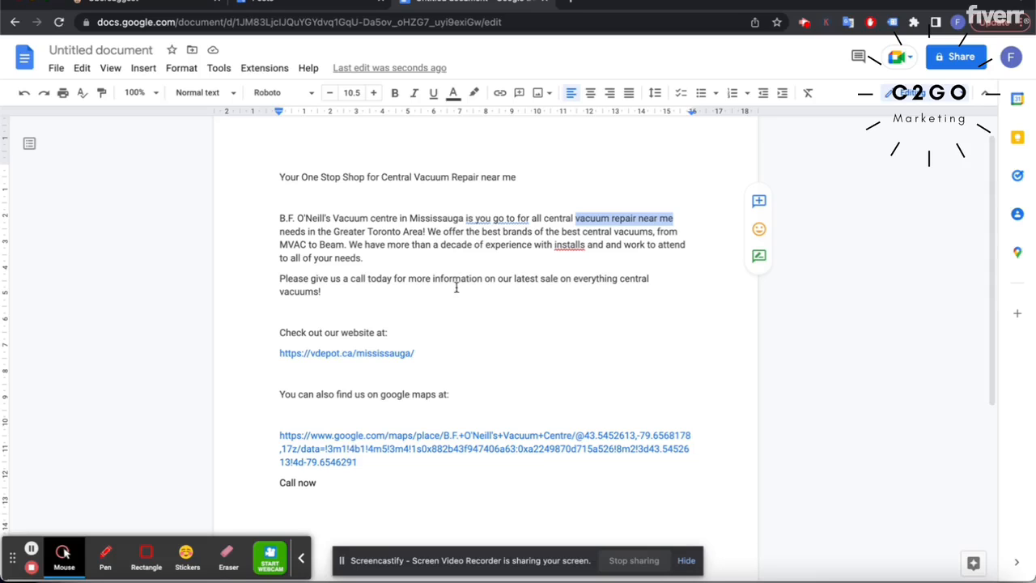
click(492, 354)
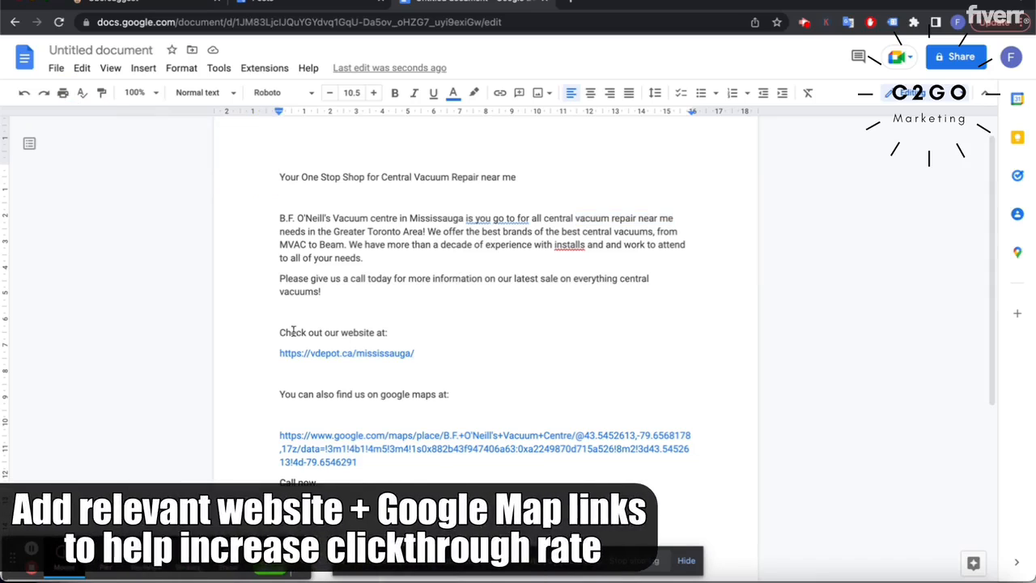
- Highlight the closing link section of the draft, including the website link and the Google Maps link individually
drag(278, 332, 369, 463)
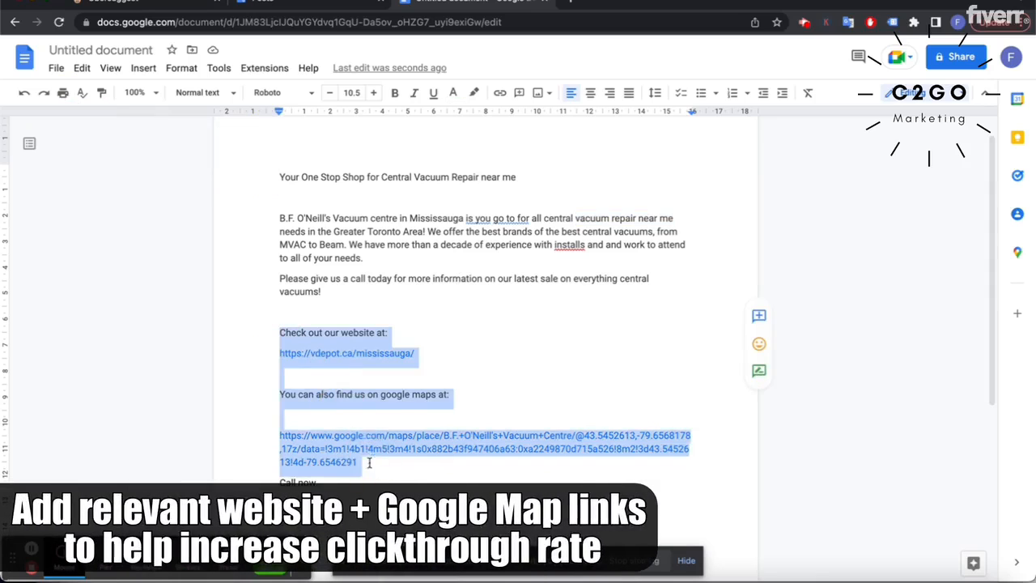
click(393, 482)
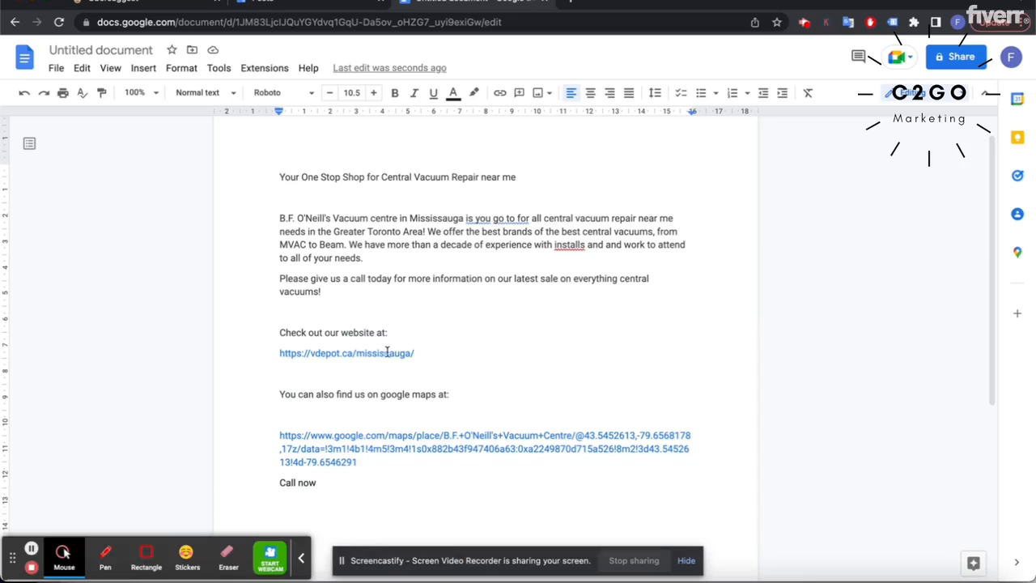
drag(424, 352, 273, 356)
click(261, 372)
drag(272, 435, 377, 470)
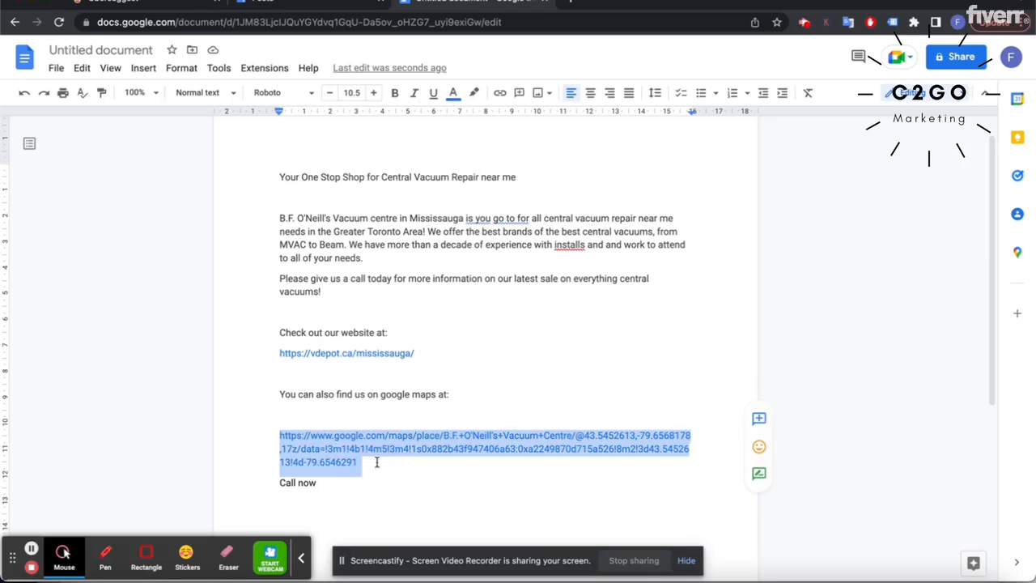
click(403, 462)
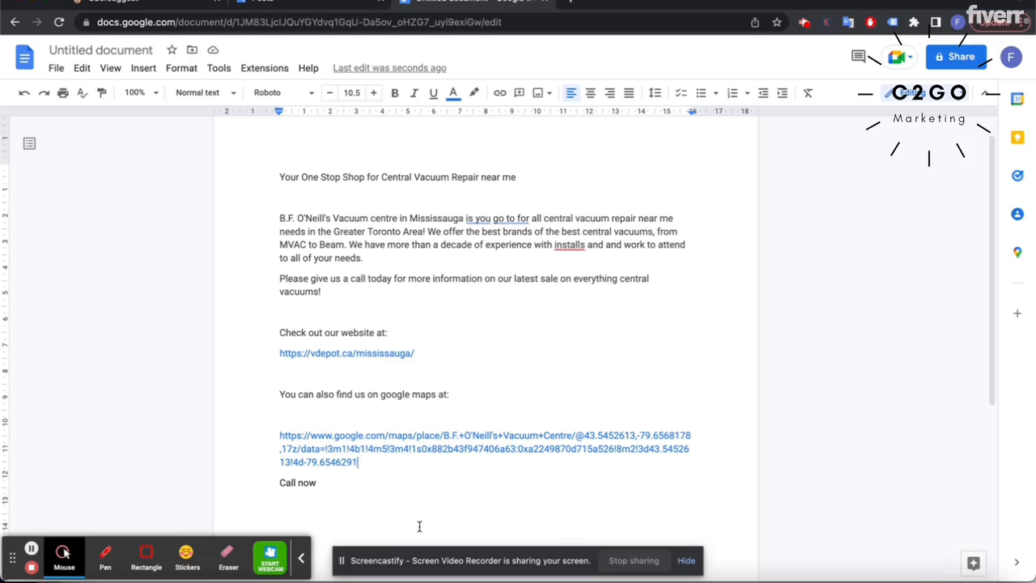
- Copy the whole draft text from Google Docs and paste it into the status text of a new post in Google Business Profile Manager
drag(369, 497, 277, 175)
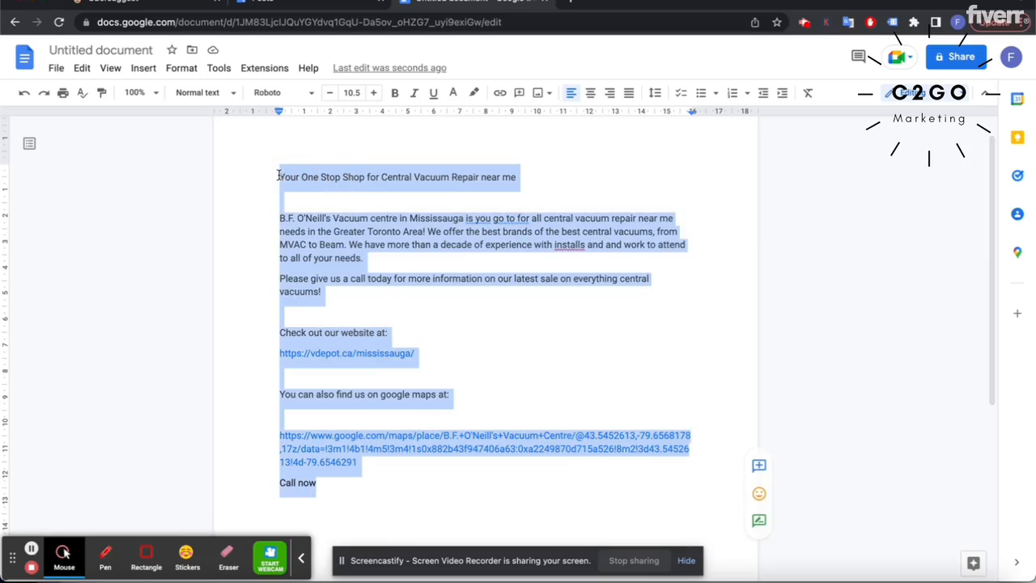
click(292, 10)
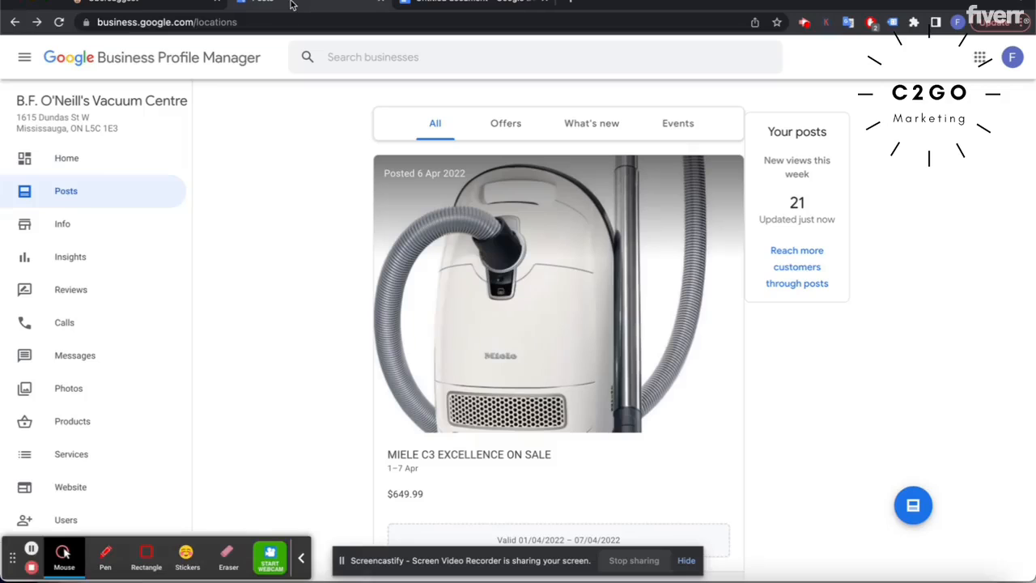
click(924, 508)
click(488, 348)
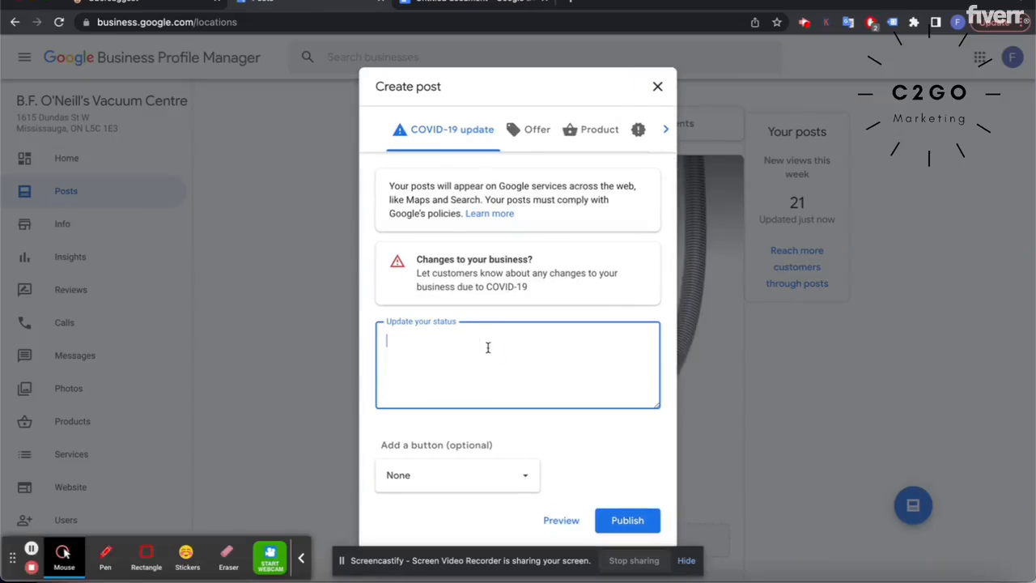
key(ctrl+v)
scroll(488, 348, up, 10)
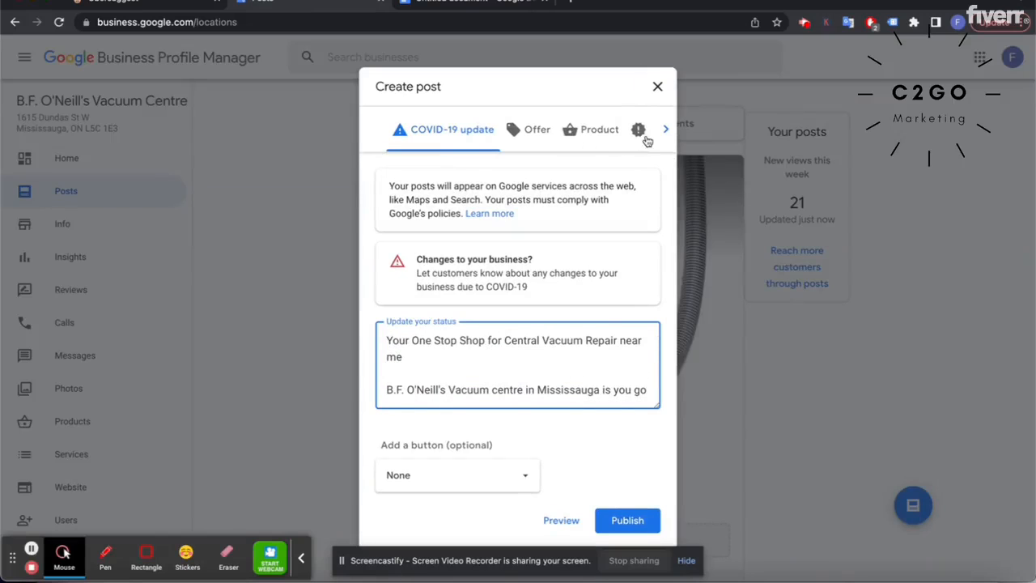
- Look at the Offer and Product post types, choose What's New, and check the carried-over post text down to the closing links
click(527, 132)
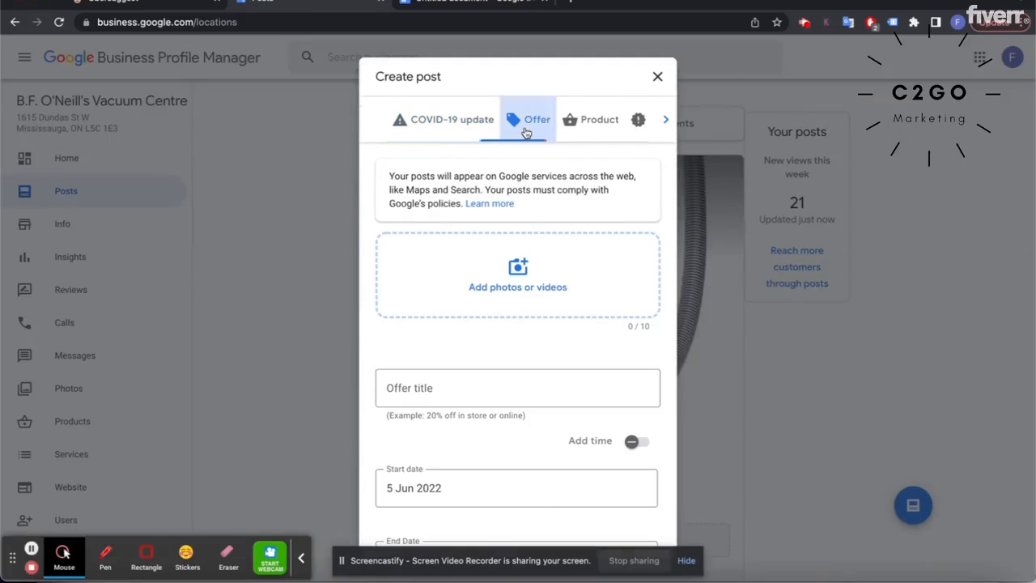
click(579, 135)
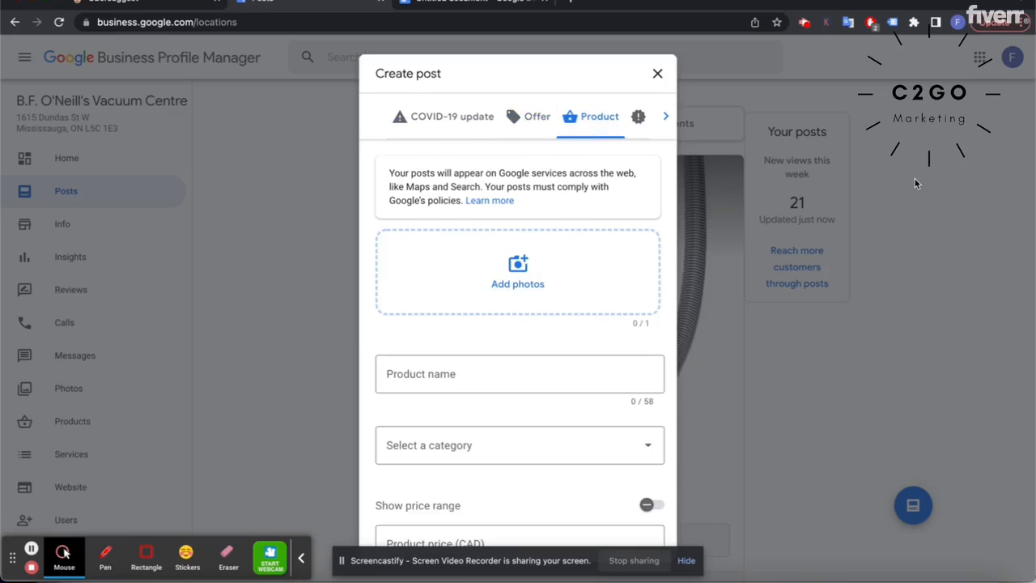
click(639, 118)
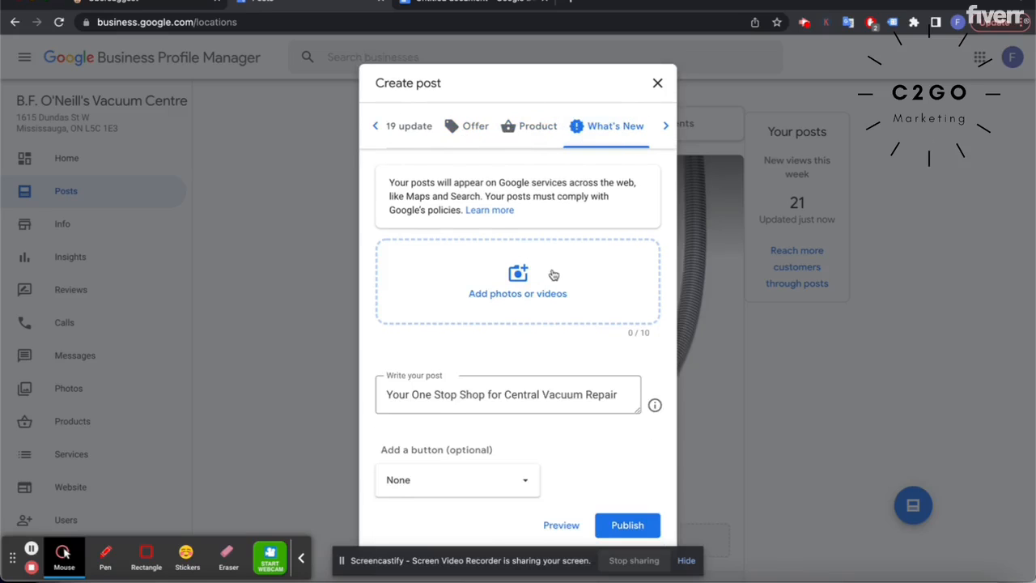
click(519, 395)
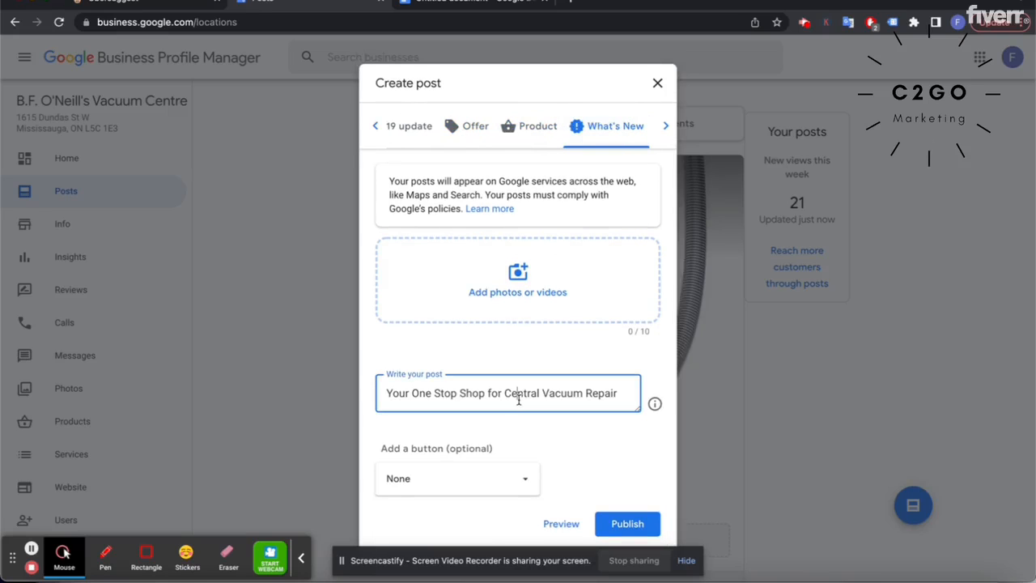
scroll(519, 399, down, 8)
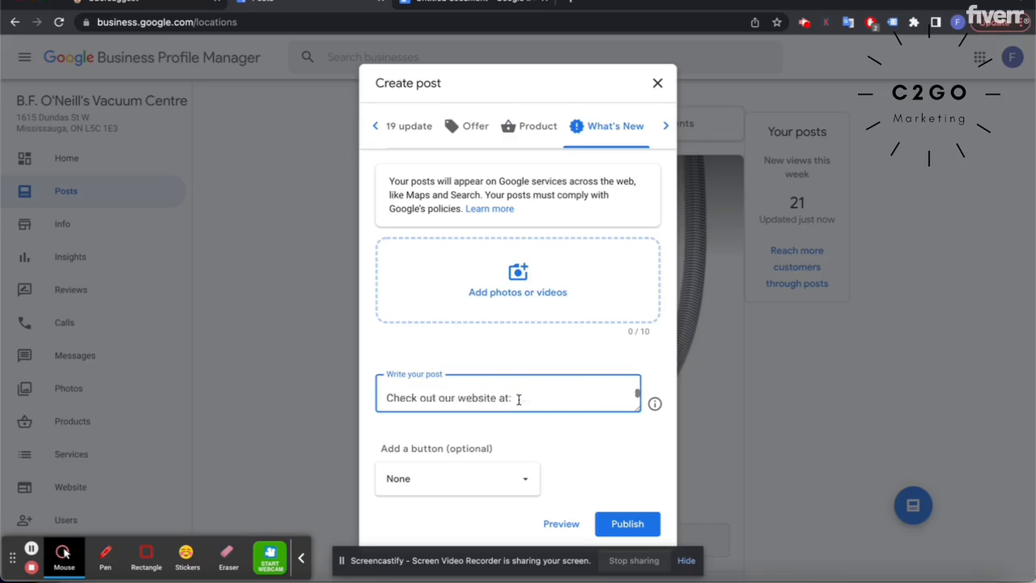
scroll(519, 399, down, 4)
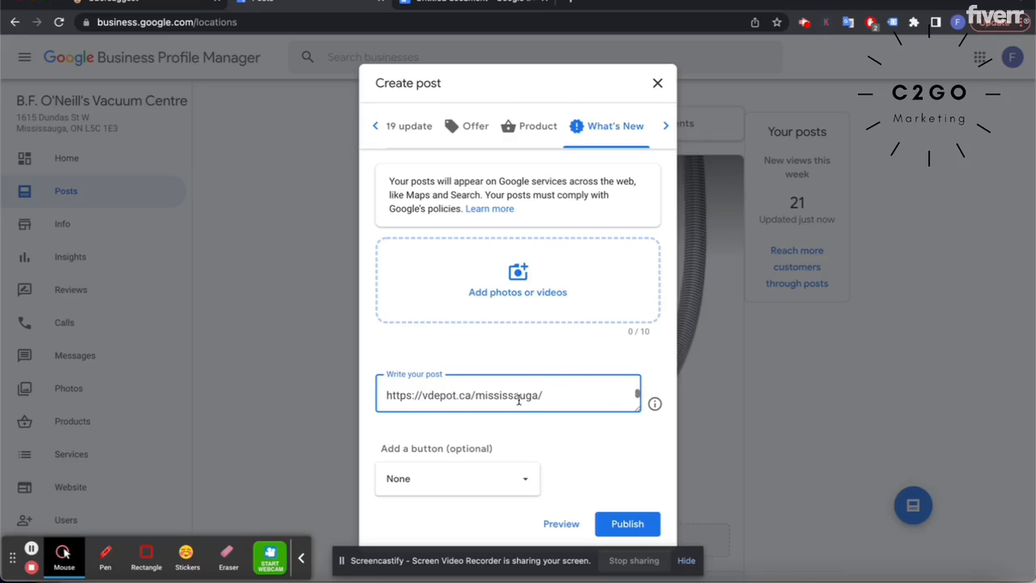
triple_click(502, 394)
scroll(503, 394, up, 1)
scroll(503, 393, down, 2)
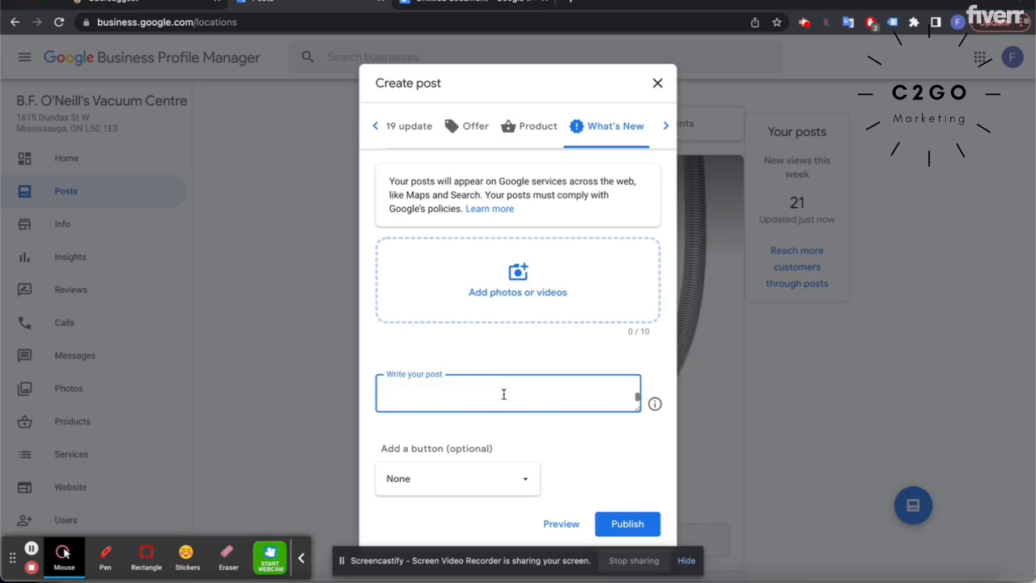
- Add a "Learn more" button to the What's New post
click(493, 478)
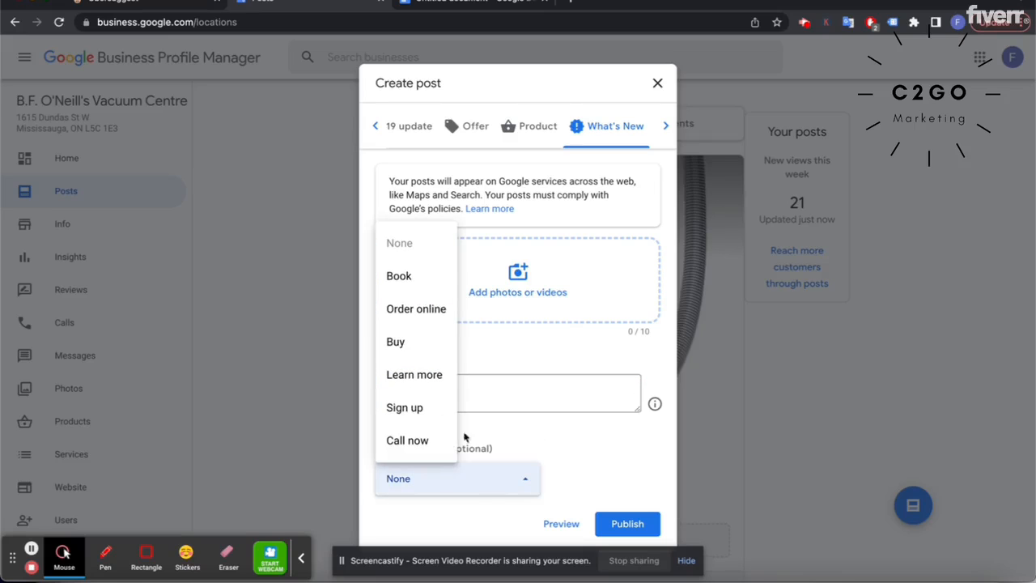
click(427, 375)
scroll(455, 518, down, 1)
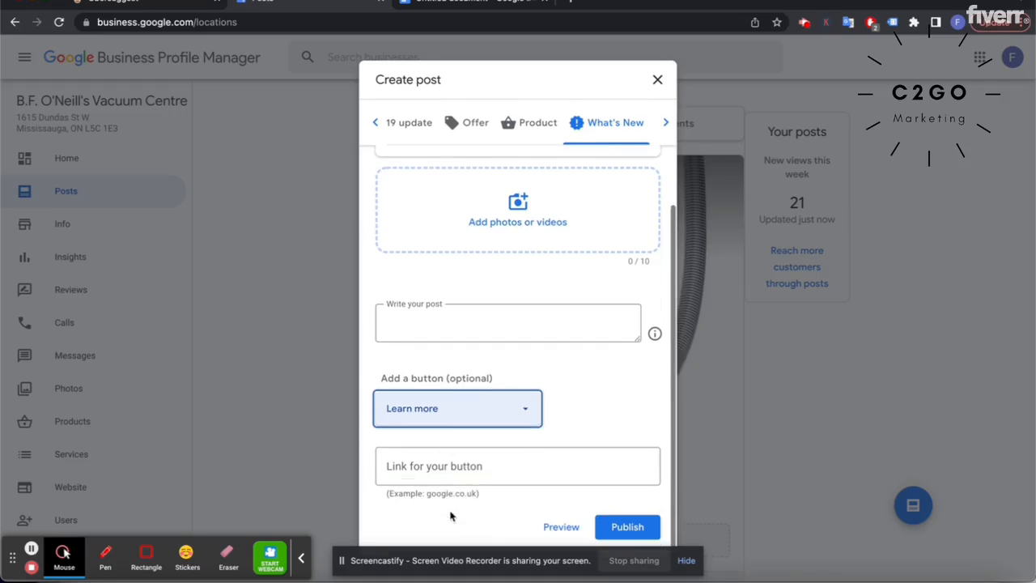
click(465, 463)
text(v)
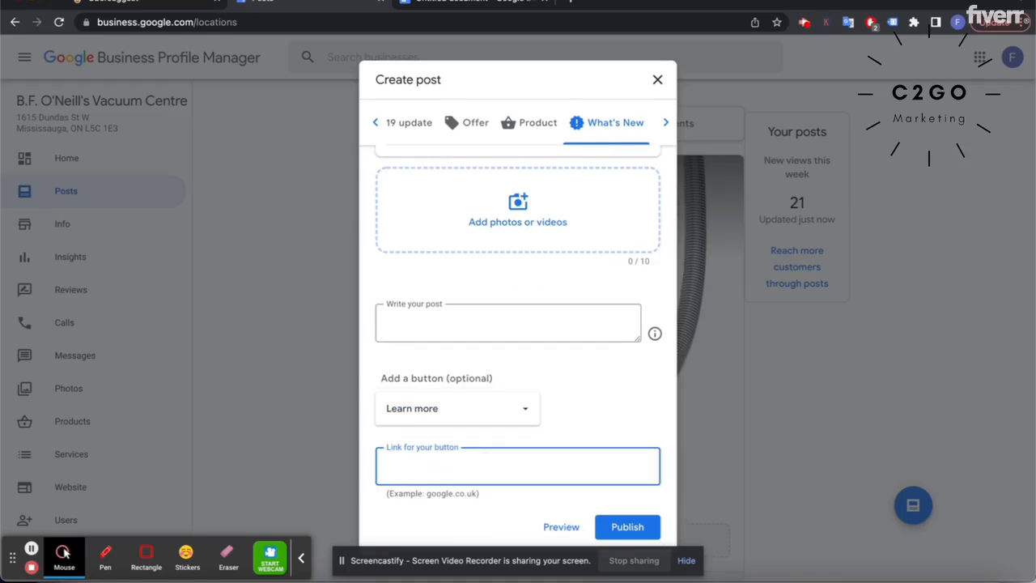
- Open vdepot.ca/mississauga/ in a new browser tab and copy the page's address
click(573, 2)
text(vde)
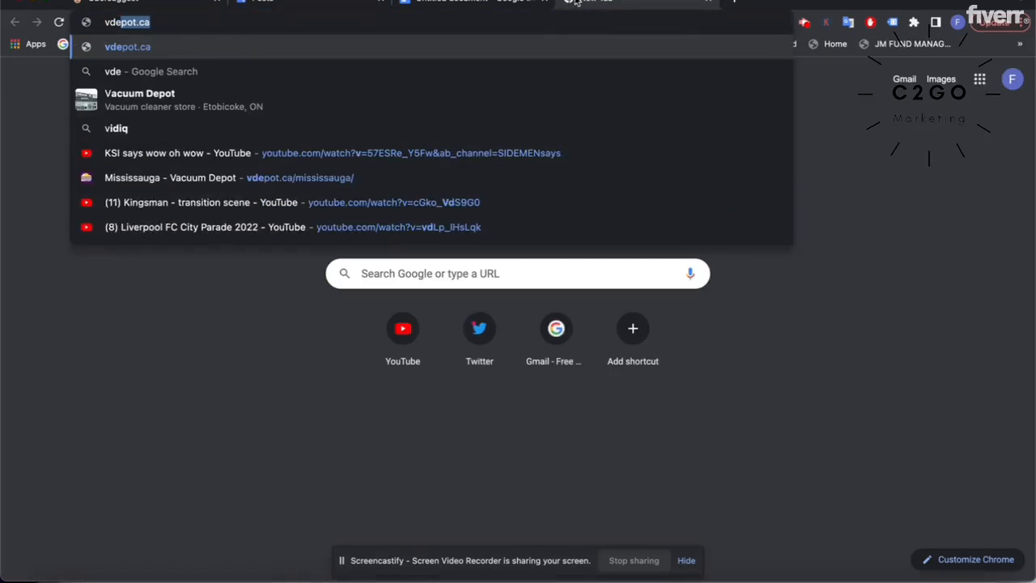
text(pot.ca/)
key(Down)
key(Down)
key(Return)
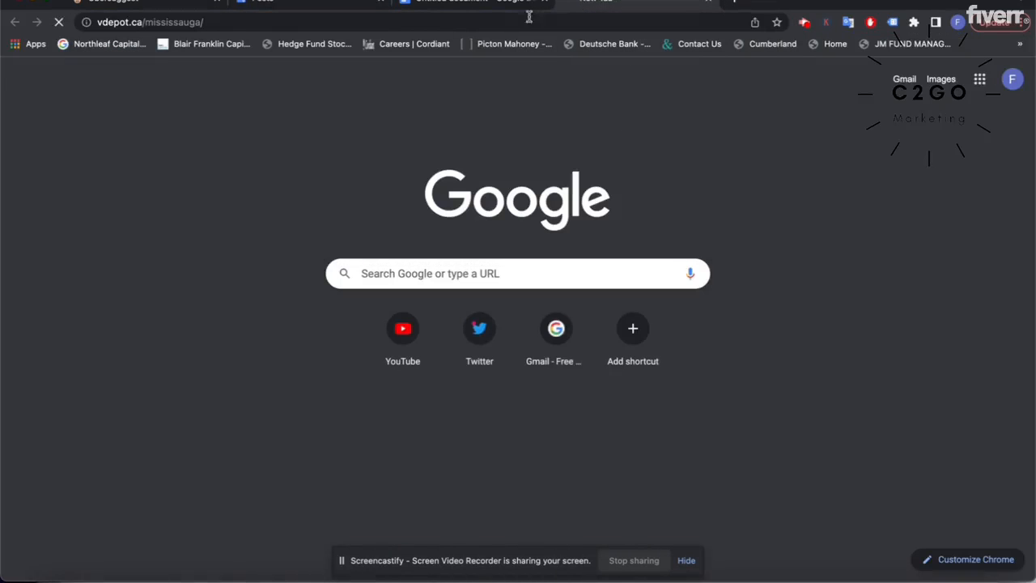
click(507, 23)
key(ctrl+c)
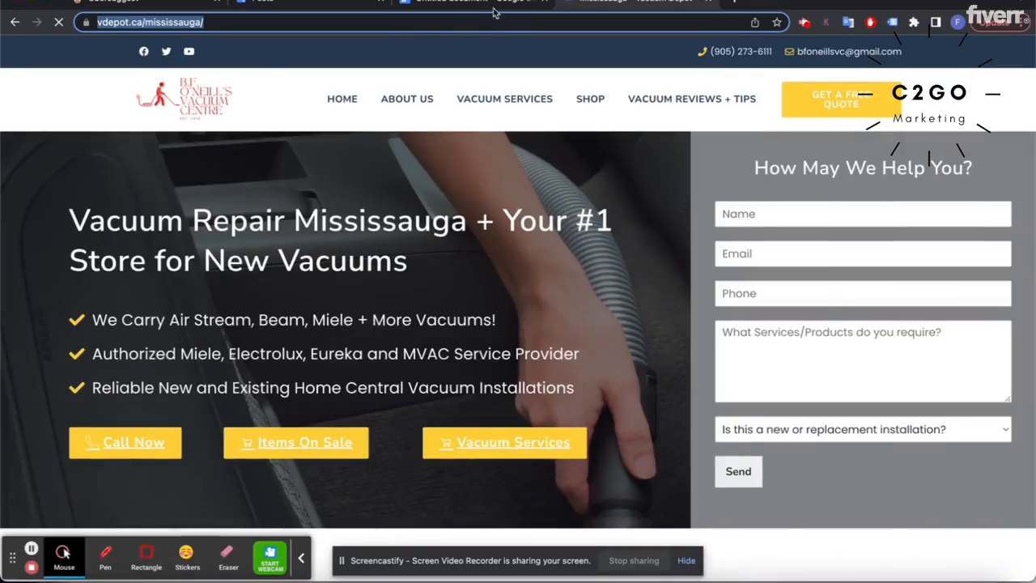
click(488, 3)
click(308, 7)
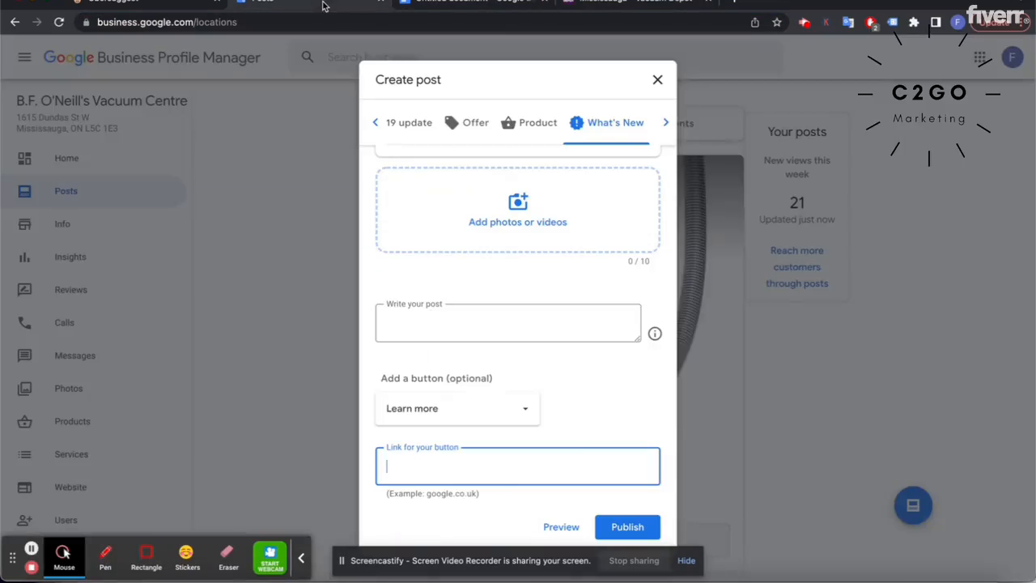
key(ctrl+v)
click(504, 330)
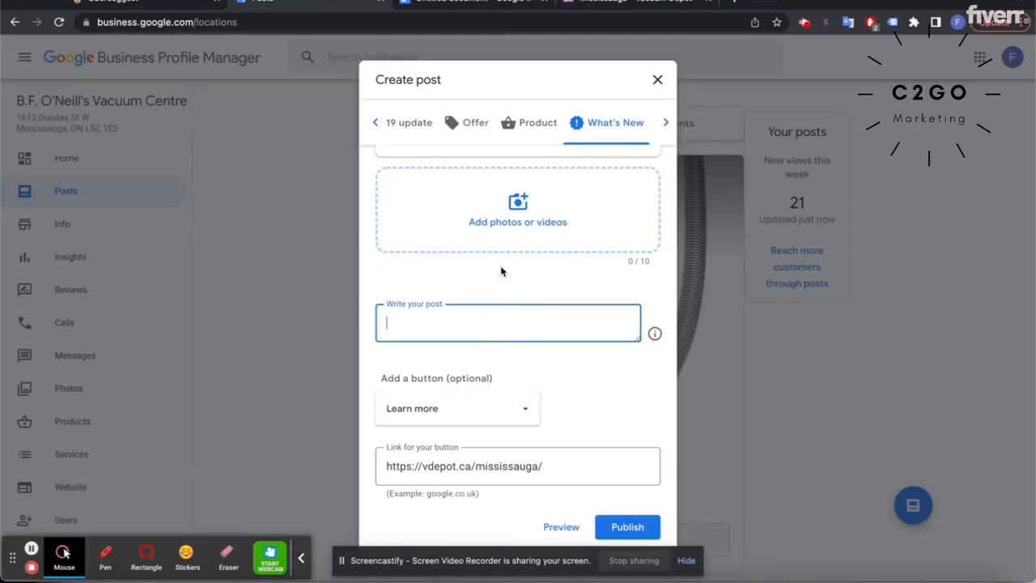
- Start adding a photo to the post and search the Mac's files in Finder for "vacuum repair"
click(514, 194)
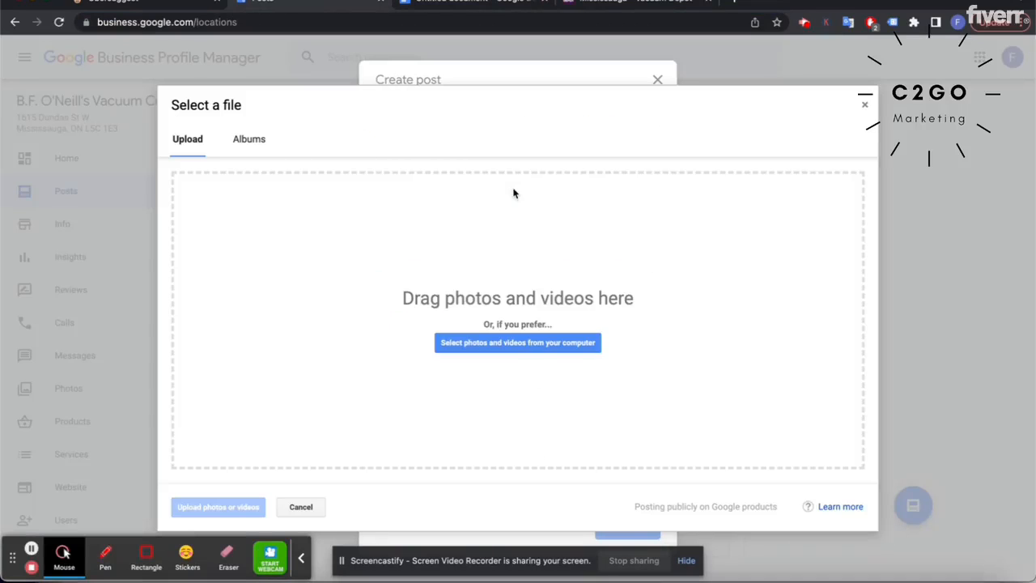
click(48, 572)
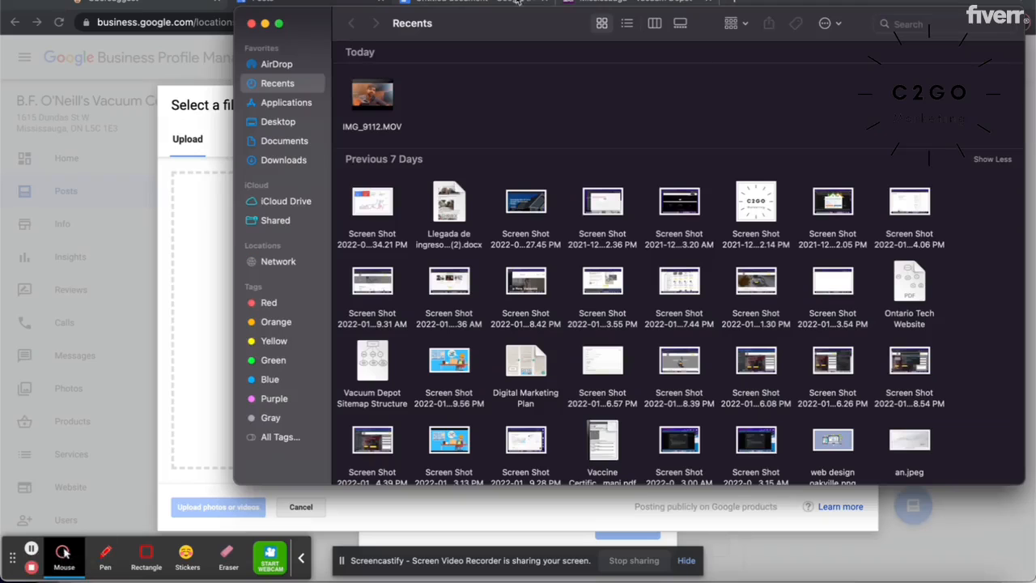
click(916, 23)
text(vacu)
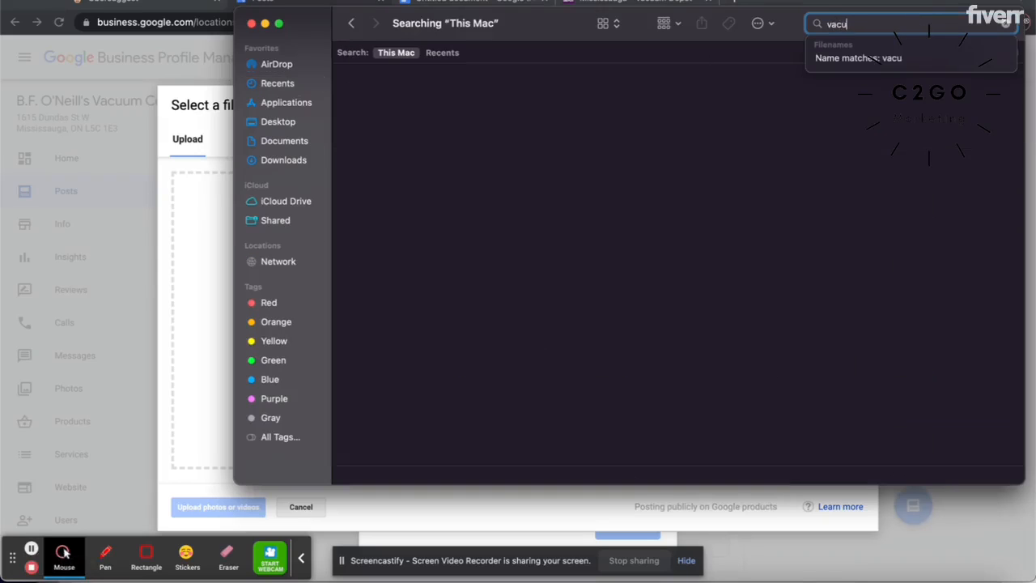
text(um repair)
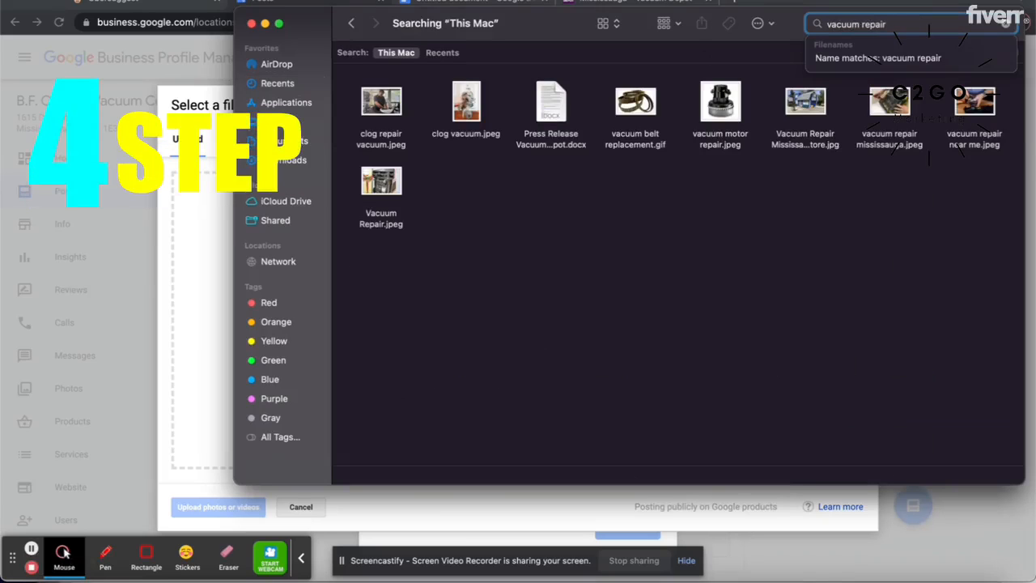
- Upload the image "vacuum repair near me.jpeg" from the Finder search to the post
click(972, 140)
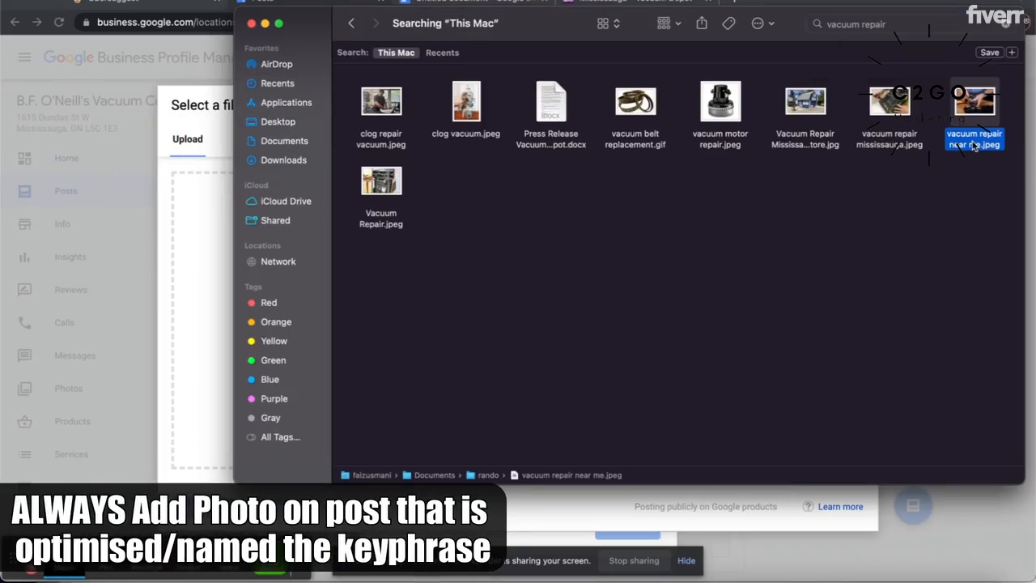
drag(792, 17, 332, 20)
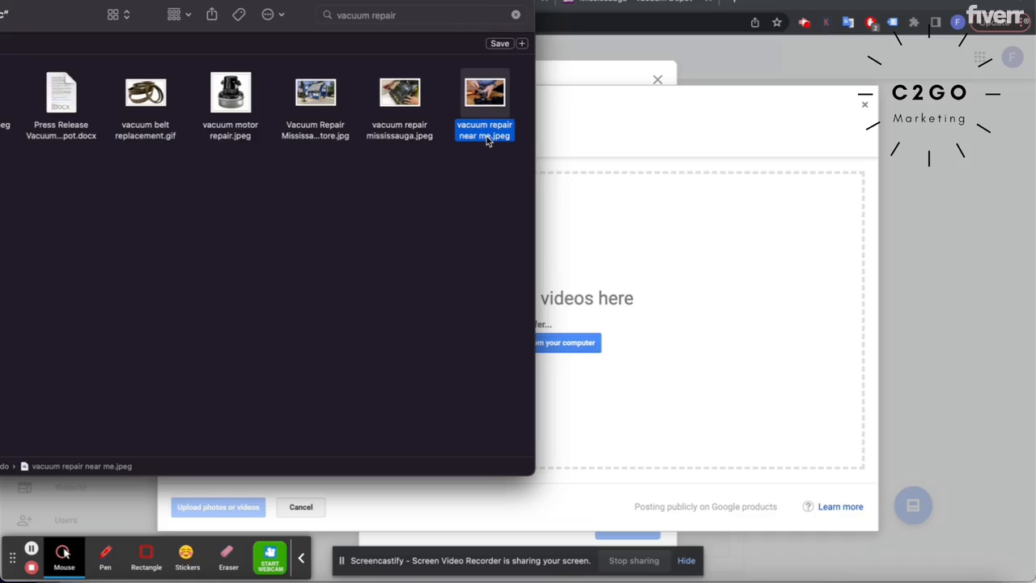
drag(488, 141, 620, 268)
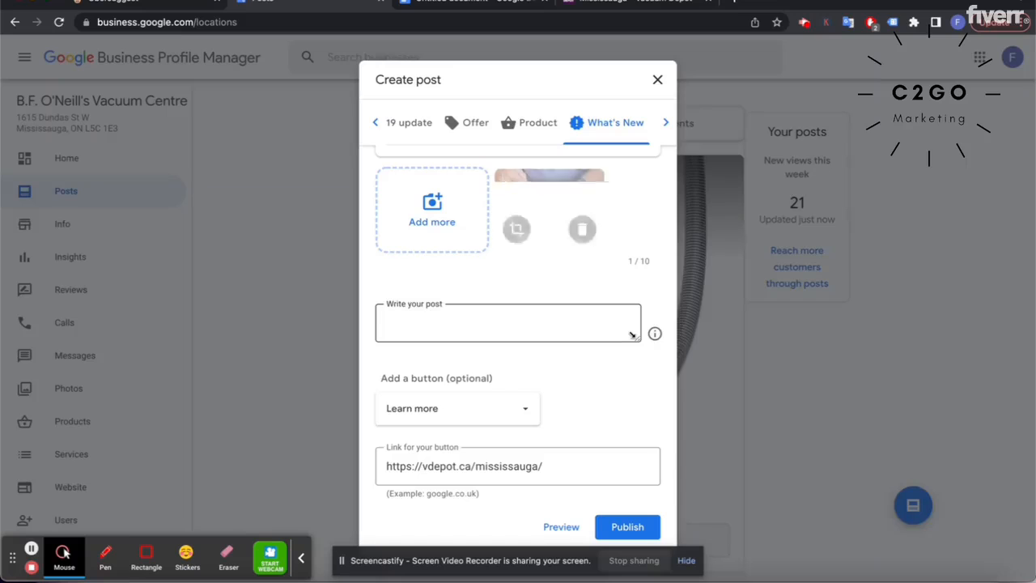
- Review the finished post form, reading the text's website and Google Maps link lines and checking the photo and button link
scroll(564, 231, up, 2)
click(468, 391)
key(super+v)
scroll(467, 393, up, 2)
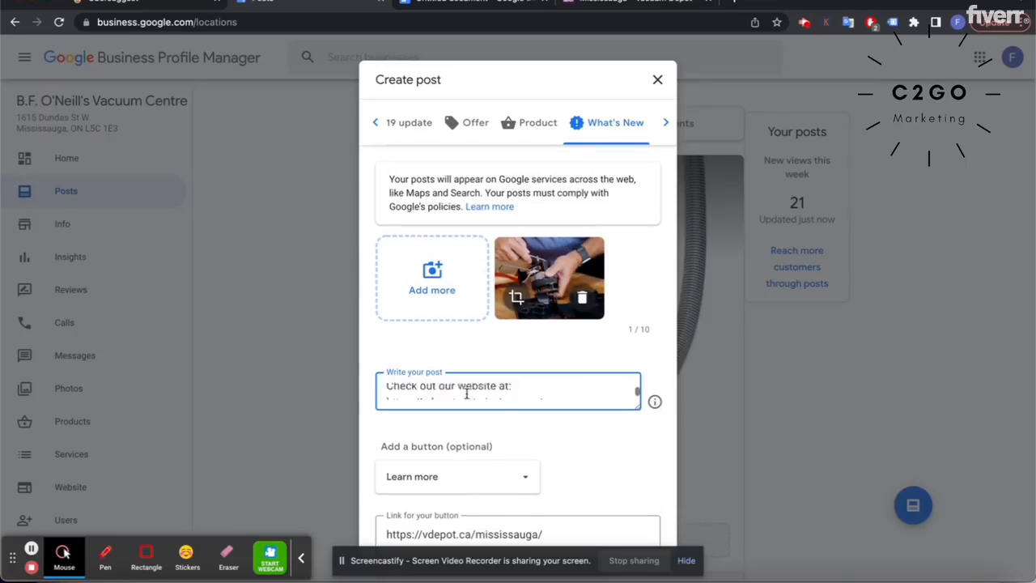
scroll(467, 393, down, 2)
scroll(467, 393, up, 4)
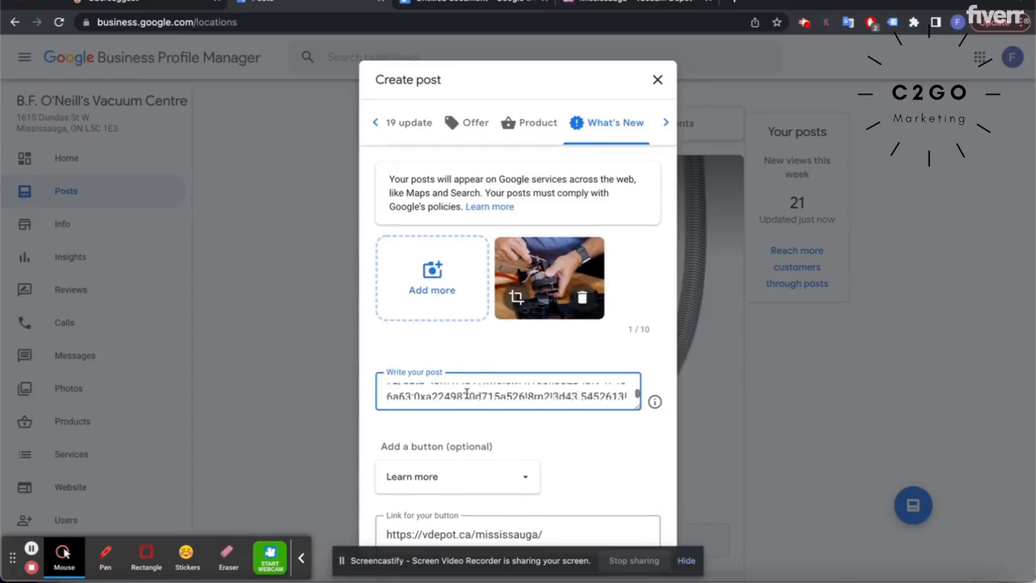
scroll(466, 394, down, 3)
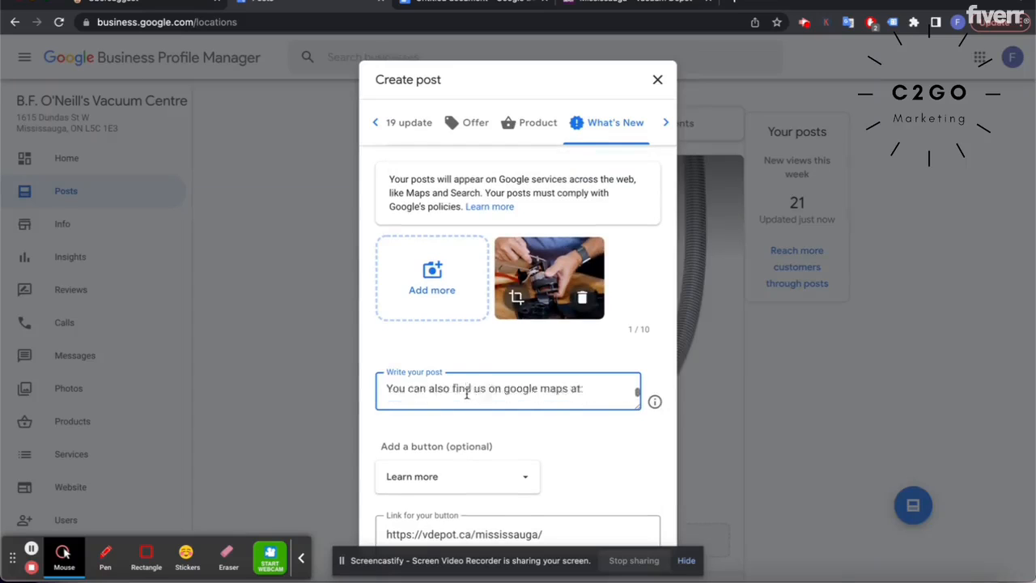
scroll(466, 394, up, 1)
scroll(467, 393, down, 2)
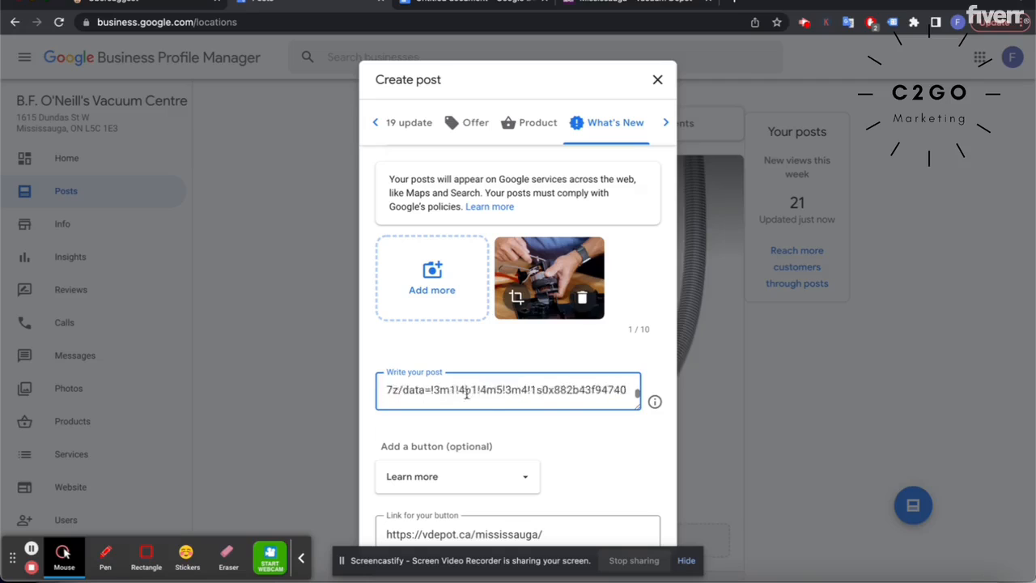
scroll(467, 393, up, 3)
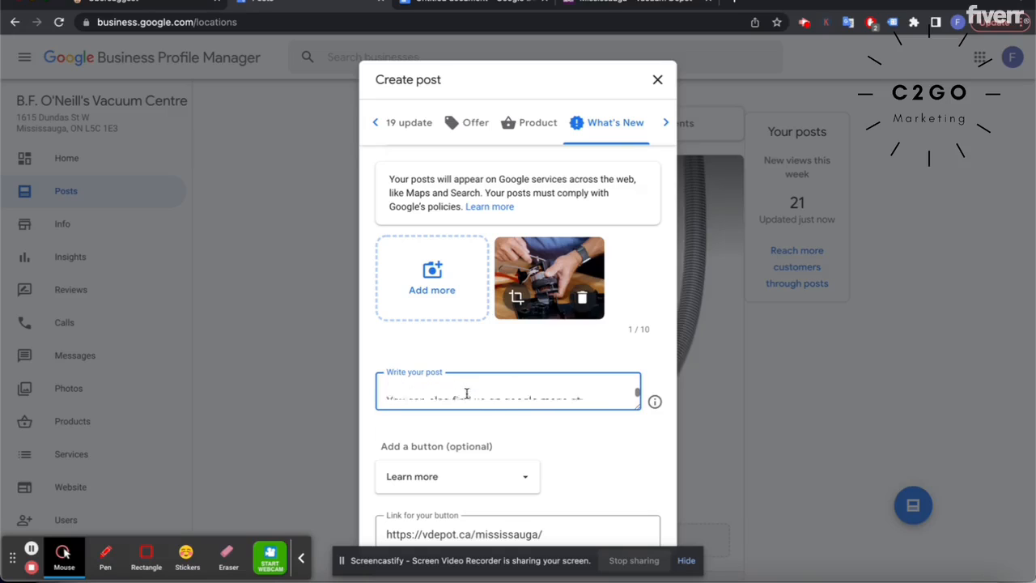
scroll(578, 455, down, 1)
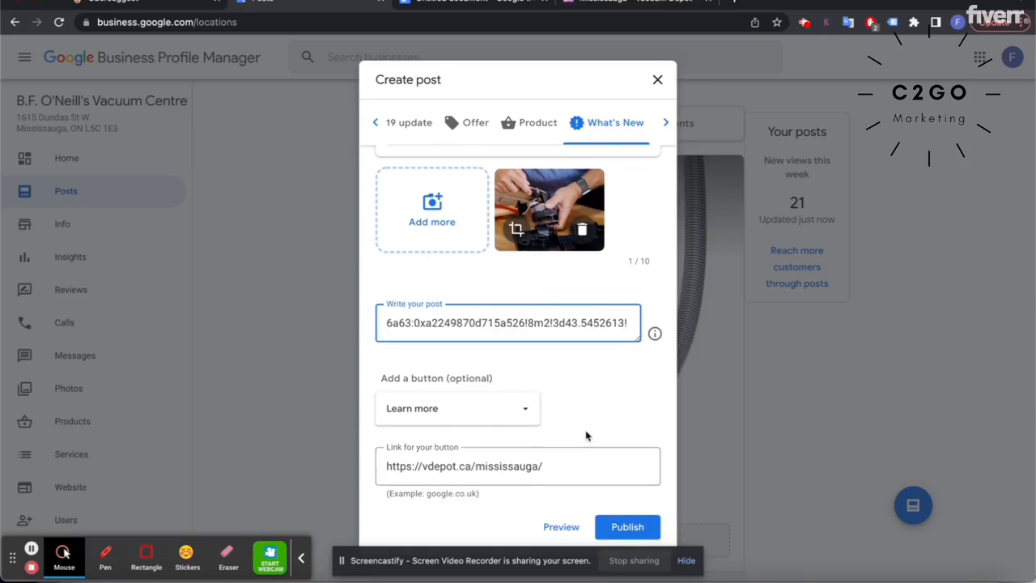
scroll(585, 435, up, 1)
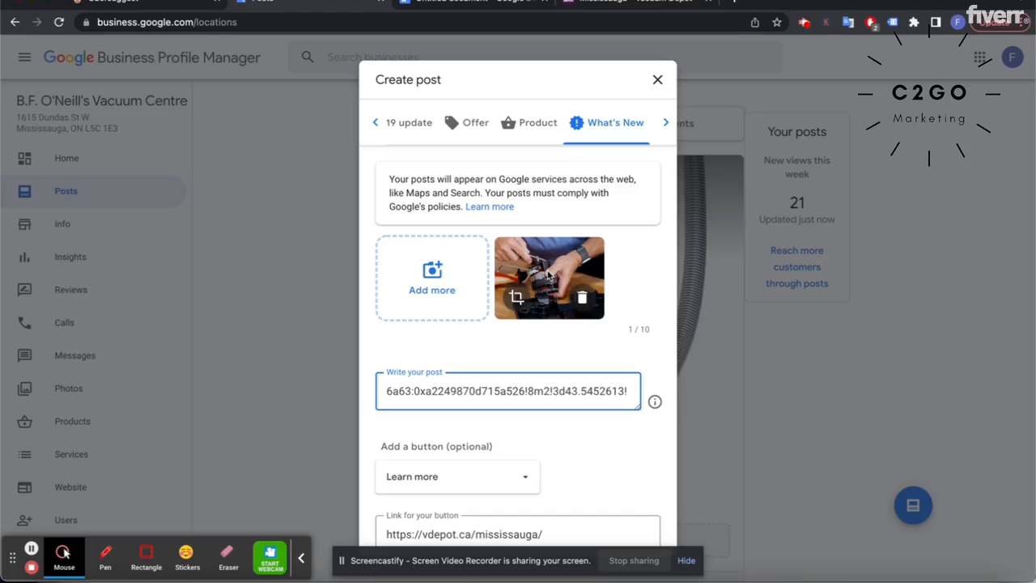
scroll(549, 275, down, 1)
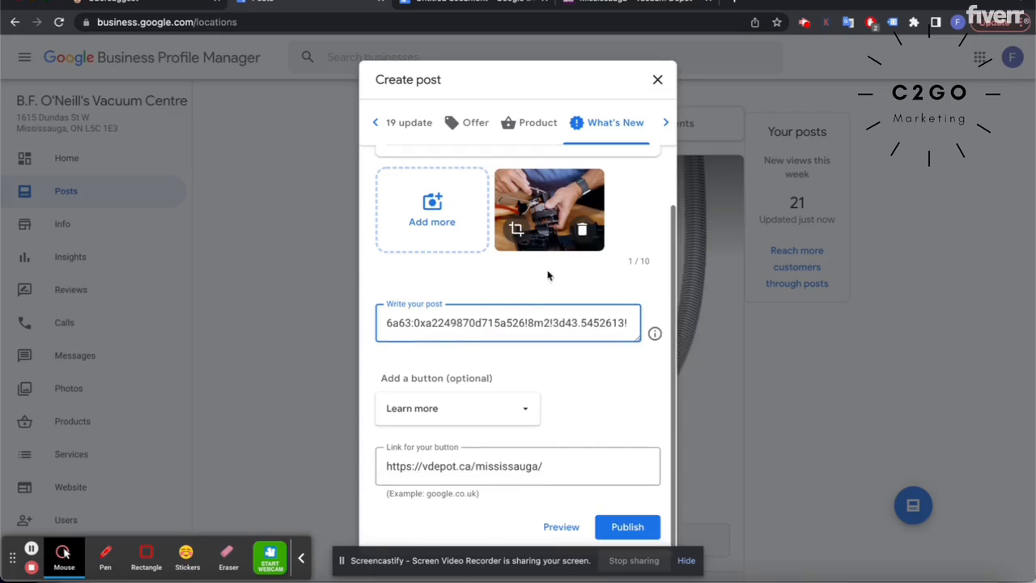
- Publish the What's New post and review its photo, text, links and button in the posts feed
click(621, 528)
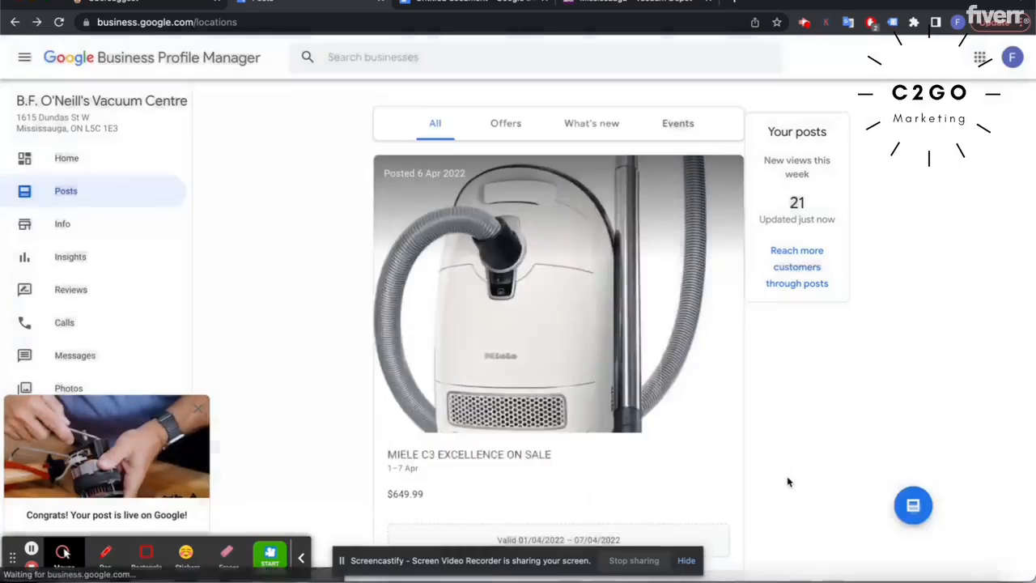
scroll(788, 483, down, 3)
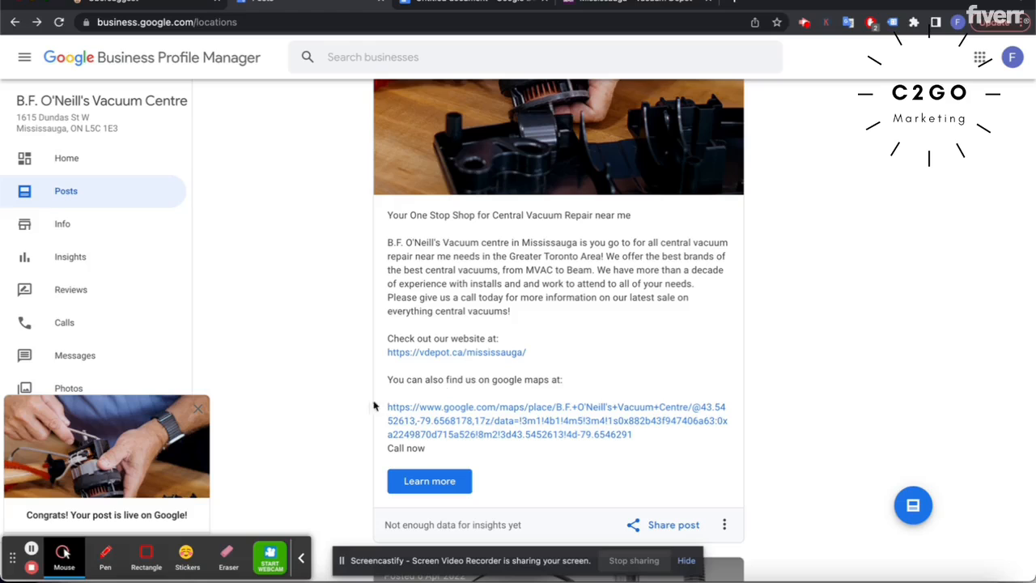
scroll(574, 486, up, 2)
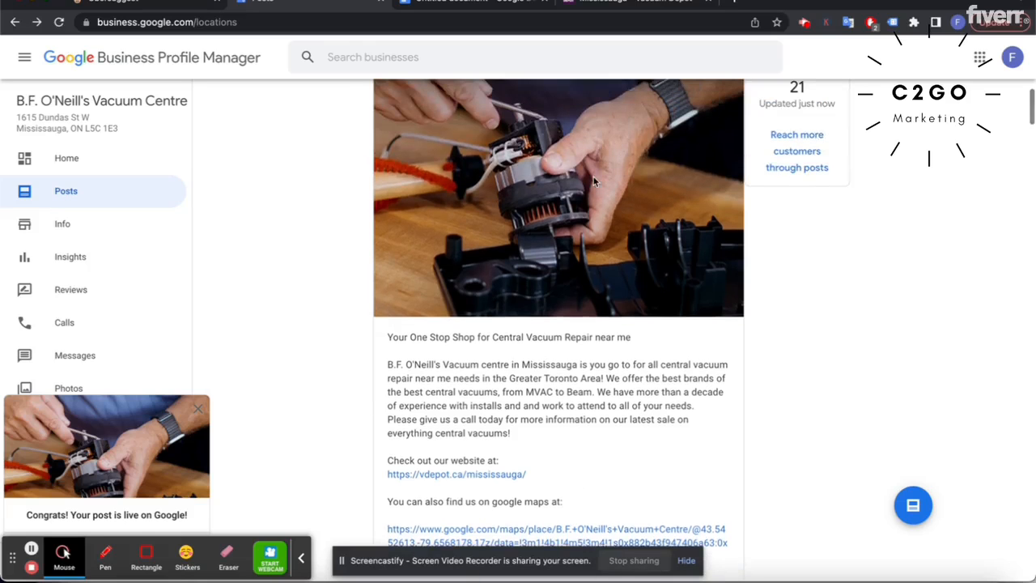
scroll(594, 182, up, 2)
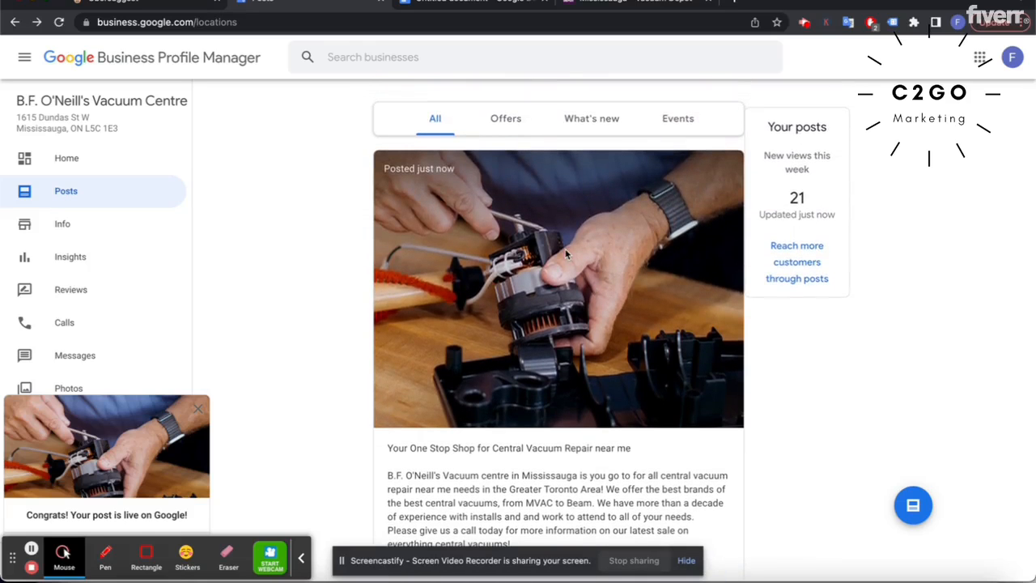